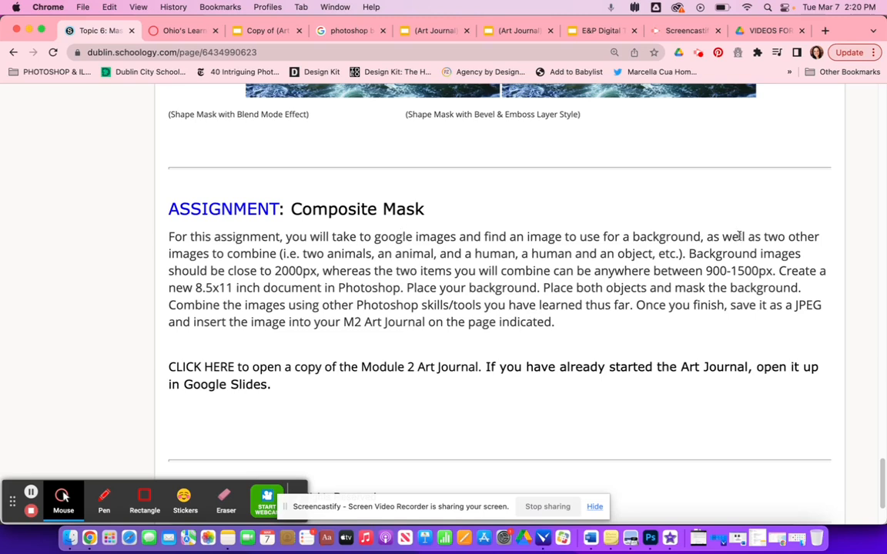
Step: Highlight the assignment's wording about two other images to combine, and search Google Images for "cloud background" in a new tab
{"action": "left_click_drag", "start_coordinate": [402, 239], "coordinate": [275, 254]}
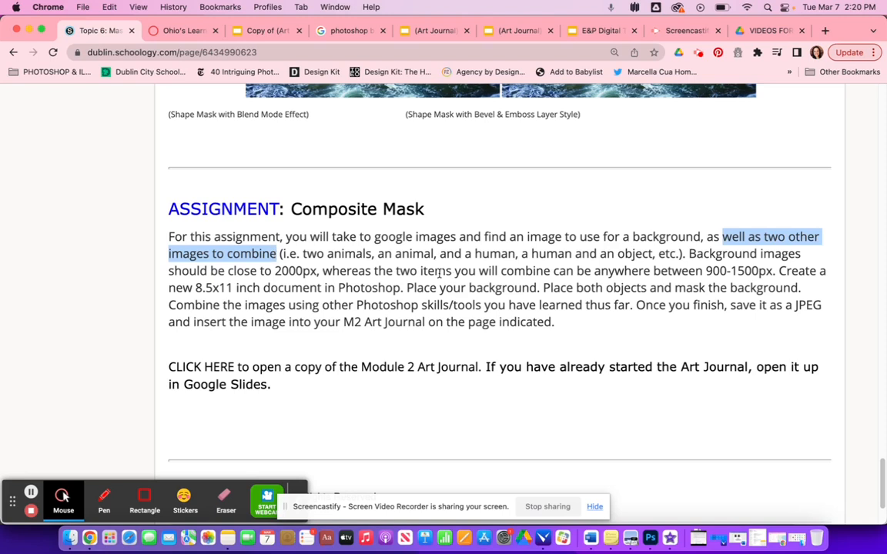
{"action": "key", "text": "super+t"}
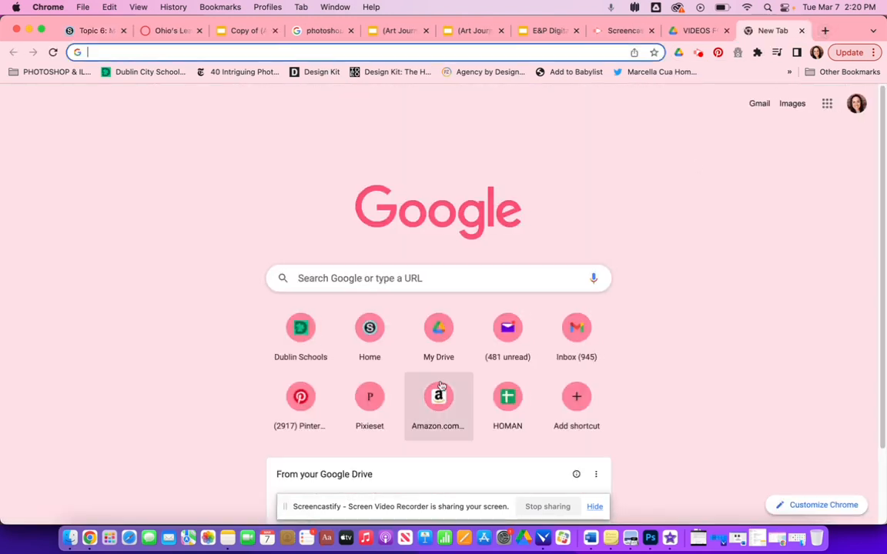
{"action": "left_click", "coordinate": [421, 284]}
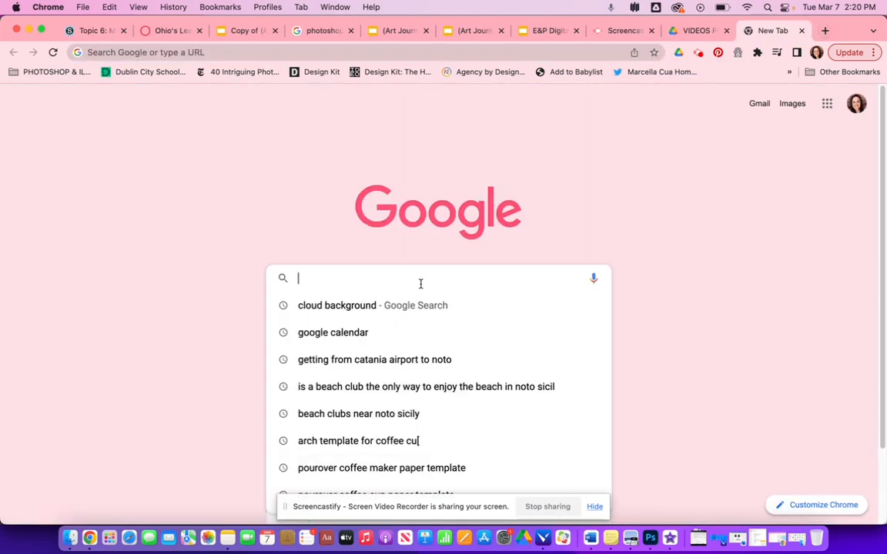
{"action": "left_click", "coordinate": [418, 305]}
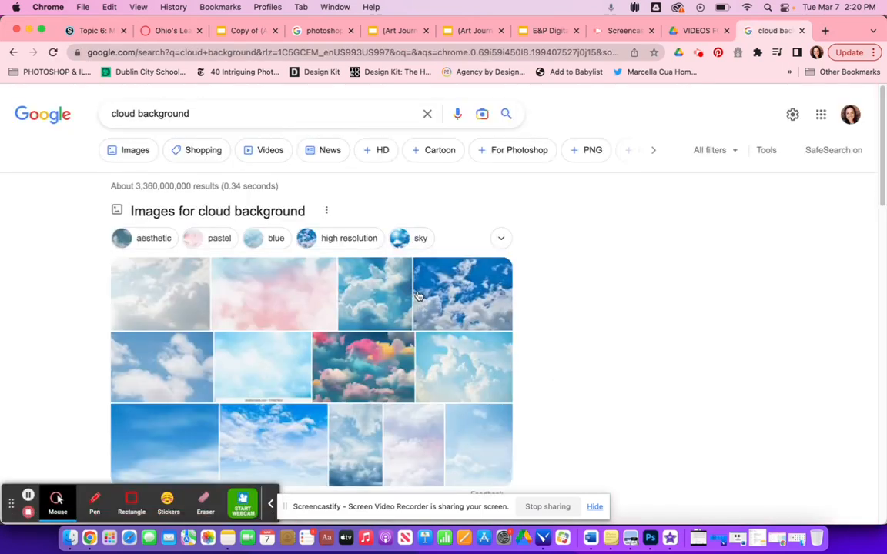
{"action": "left_click", "coordinate": [417, 295]}
{"action": "left_click", "coordinate": [135, 151]}
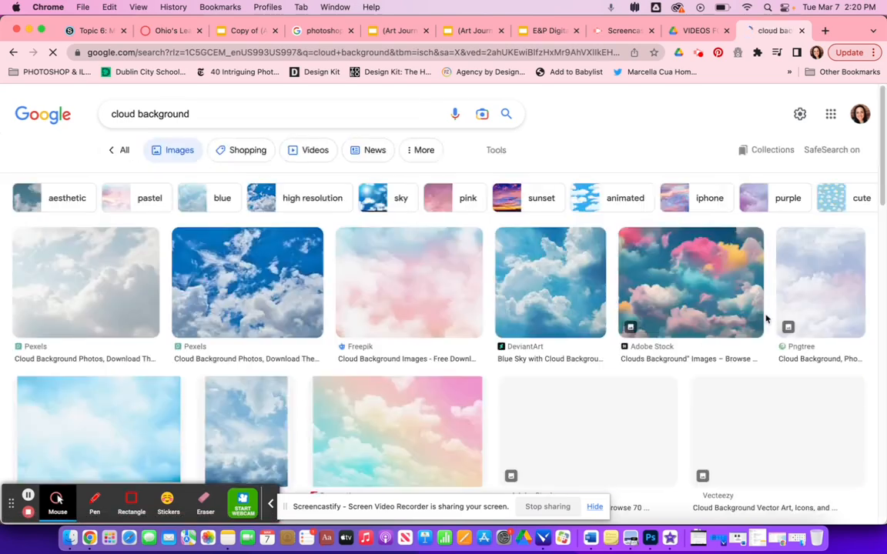
Step: Browse the cloud results and preview the pink Vecteezy image to check its pixel dimensions
{"action": "scroll", "coordinate": [812, 326], "scroll_direction": "down", "scroll_amount": 2}
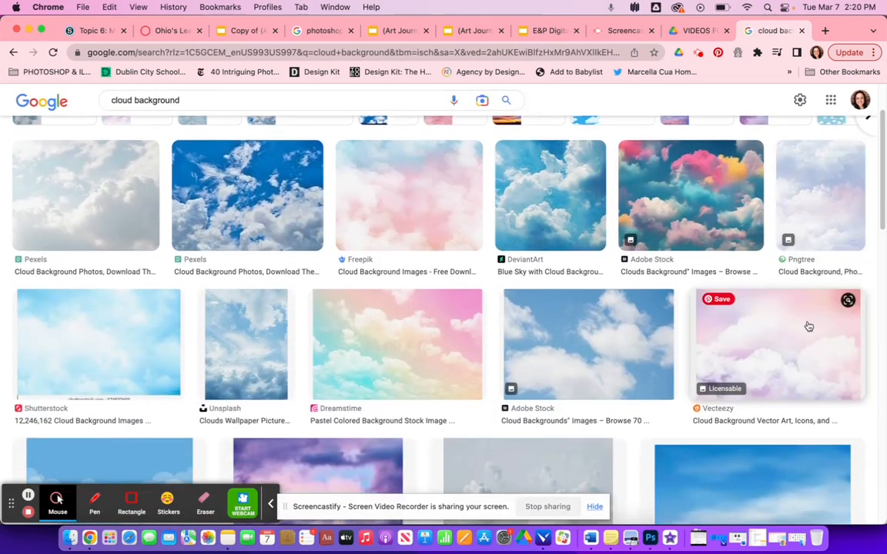
{"action": "scroll", "coordinate": [810, 320], "scroll_direction": "down", "scroll_amount": 3}
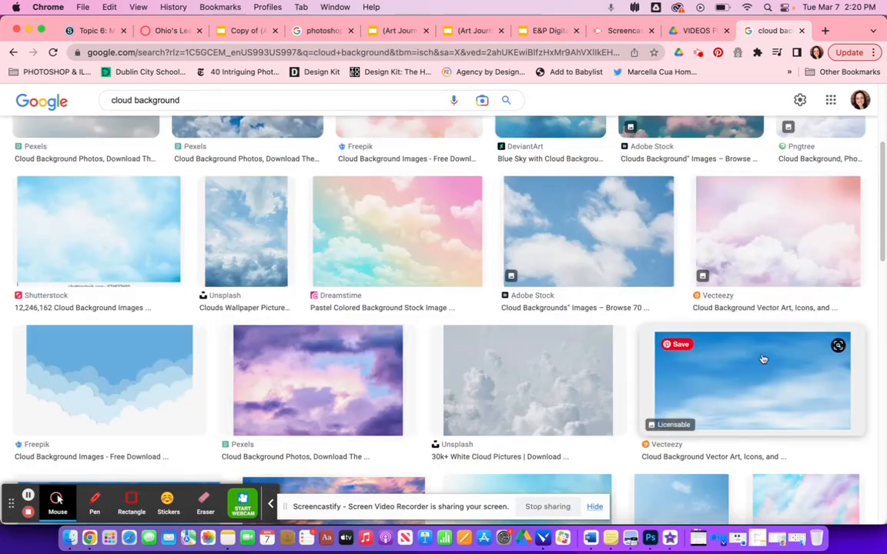
{"action": "left_click", "coordinate": [780, 210]}
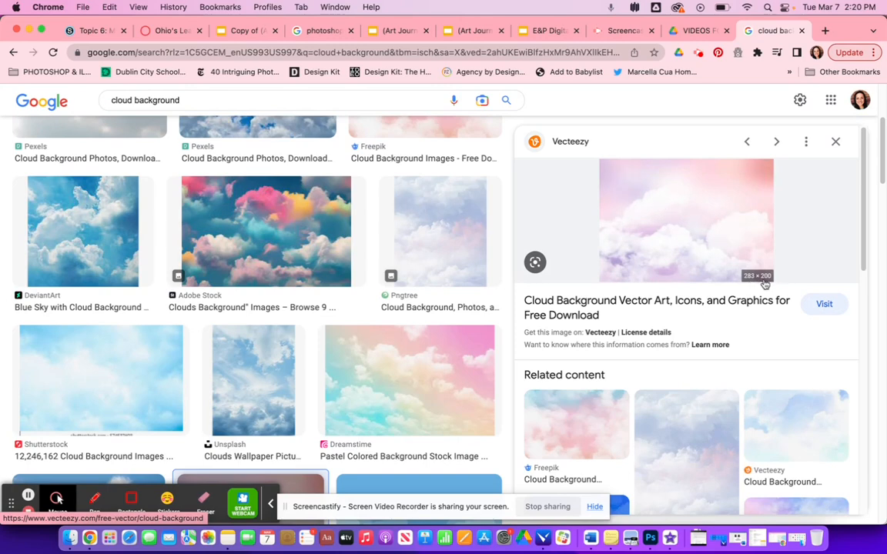
Step: Highlight the 2000px background size and the 900-1500px item size in the Schoology assignment text
{"action": "left_click", "coordinate": [84, 31]}
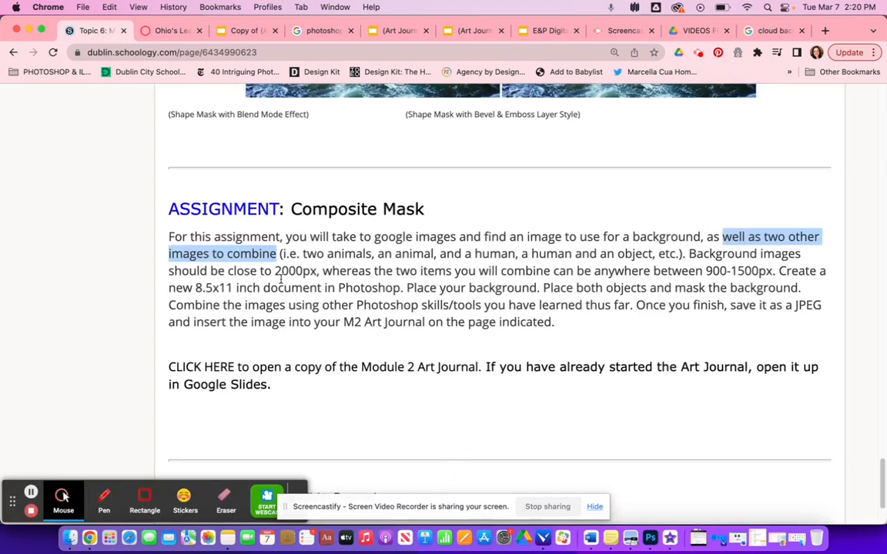
{"action": "double_click", "coordinate": [304, 271]}
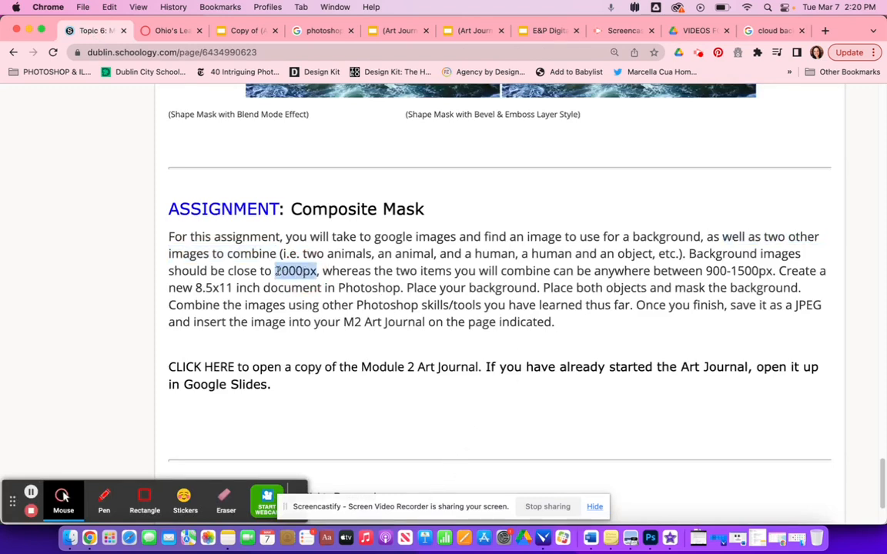
{"action": "left_click_drag", "start_coordinate": [705, 271], "coordinate": [772, 272]}
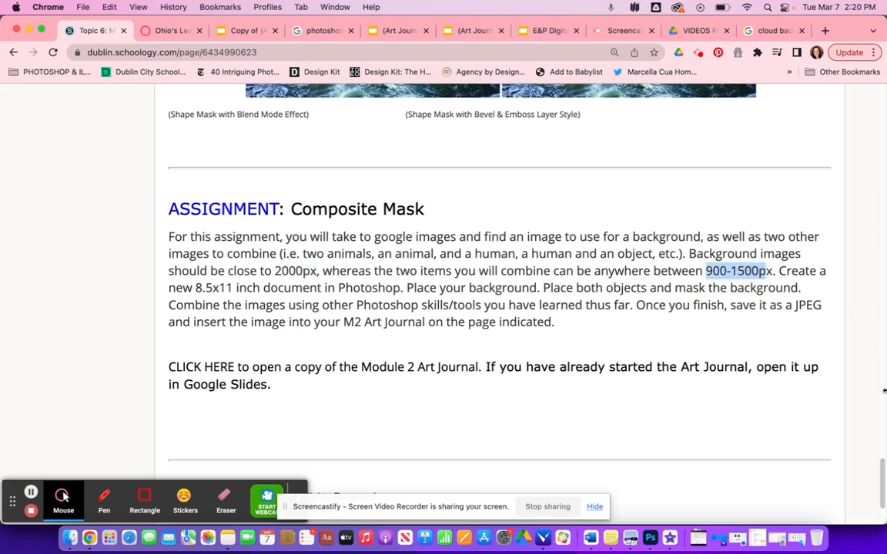
Step: Return to the cloud image results and check the pixel dimensions of the pink Freepik and Vecteezy images
{"action": "left_click", "coordinate": [763, 30]}
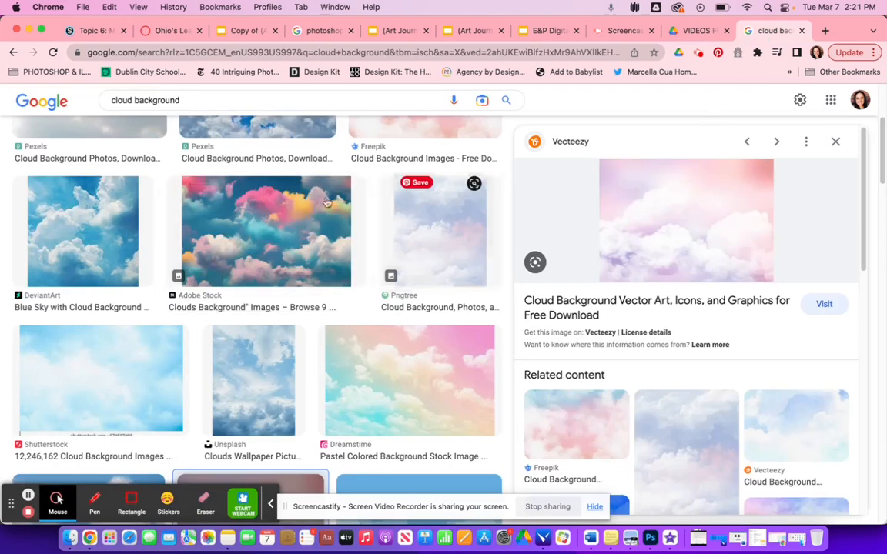
{"action": "left_click", "coordinate": [418, 135]}
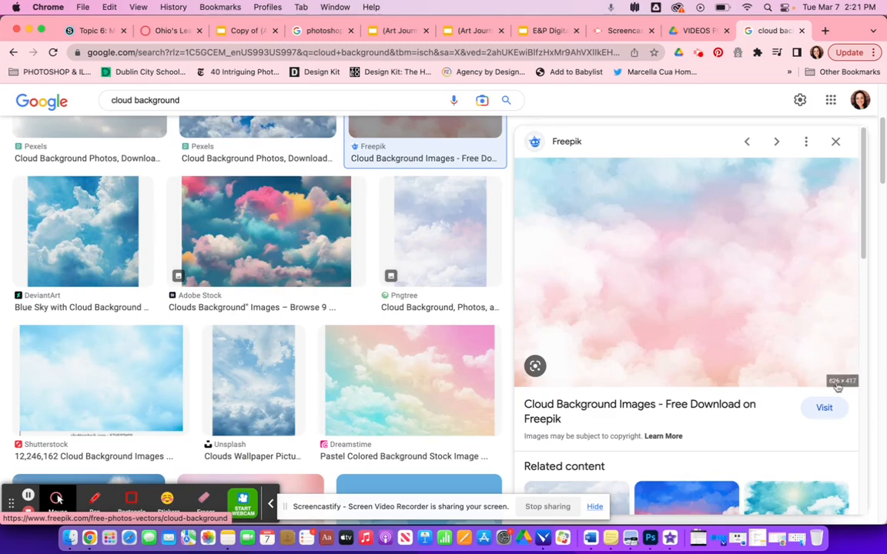
{"action": "scroll", "coordinate": [208, 323], "scroll_direction": "up", "scroll_amount": 5}
{"action": "scroll", "coordinate": [245, 328], "scroll_direction": "down", "scroll_amount": 5}
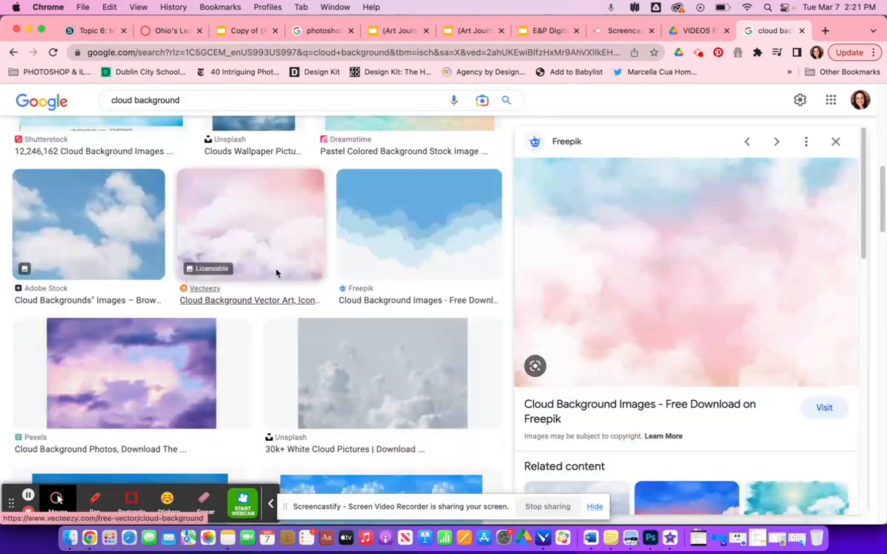
{"action": "left_click", "coordinate": [268, 252]}
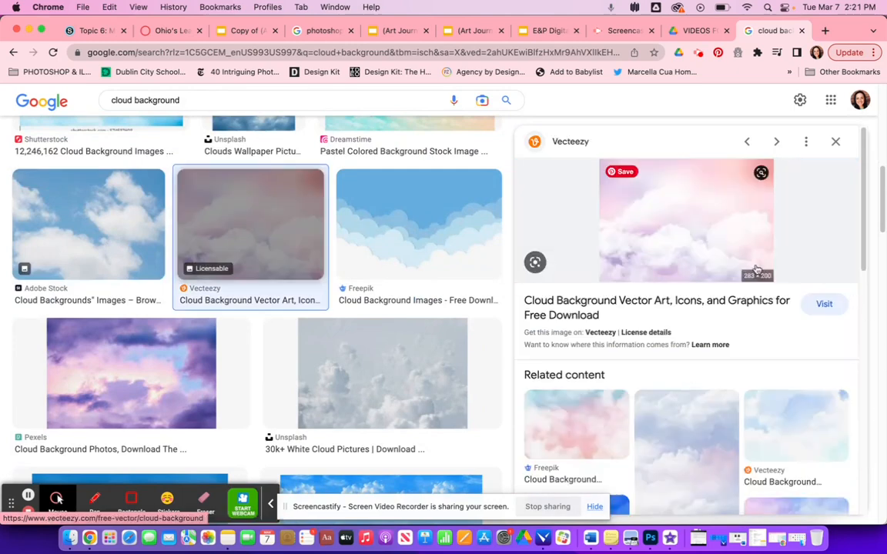
Step: Download the purple Pexels cloud photo and open the saved JPG in Preview, closing the unrelated screenshot window
{"action": "left_click", "coordinate": [93, 357]}
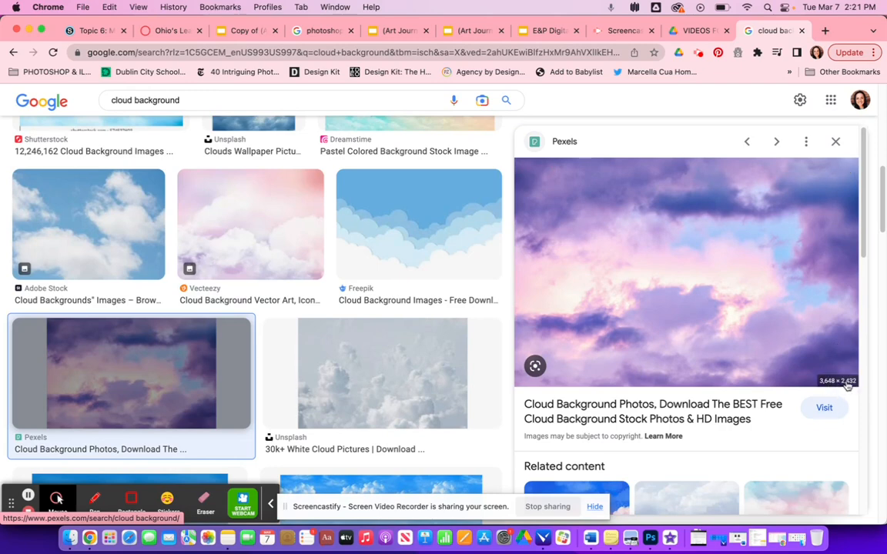
{"action": "right_click", "coordinate": [737, 290]}
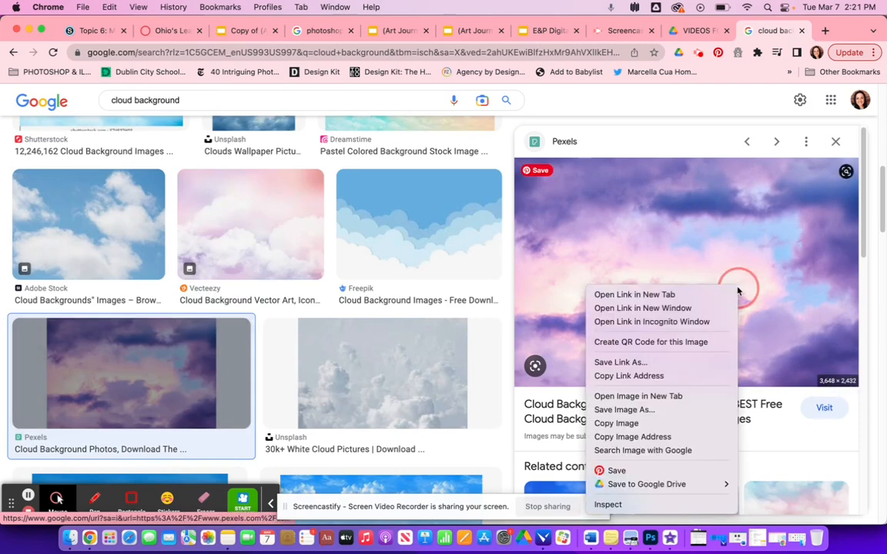
{"action": "left_click", "coordinate": [695, 397]}
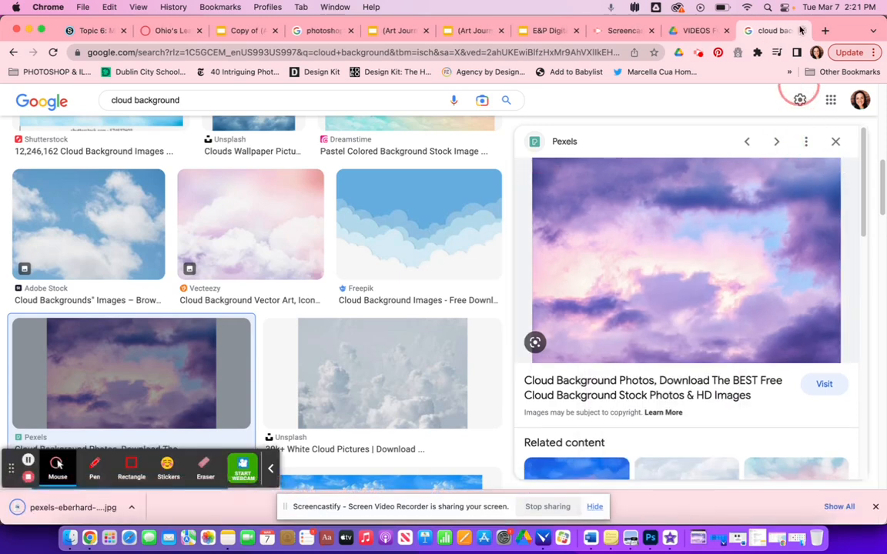
{"action": "left_click", "coordinate": [74, 510]}
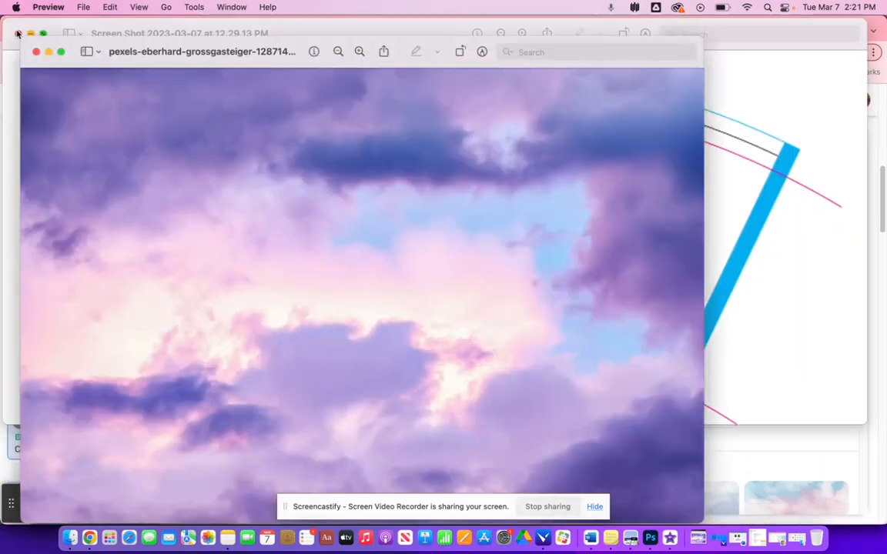
{"action": "left_click", "coordinate": [18, 34]}
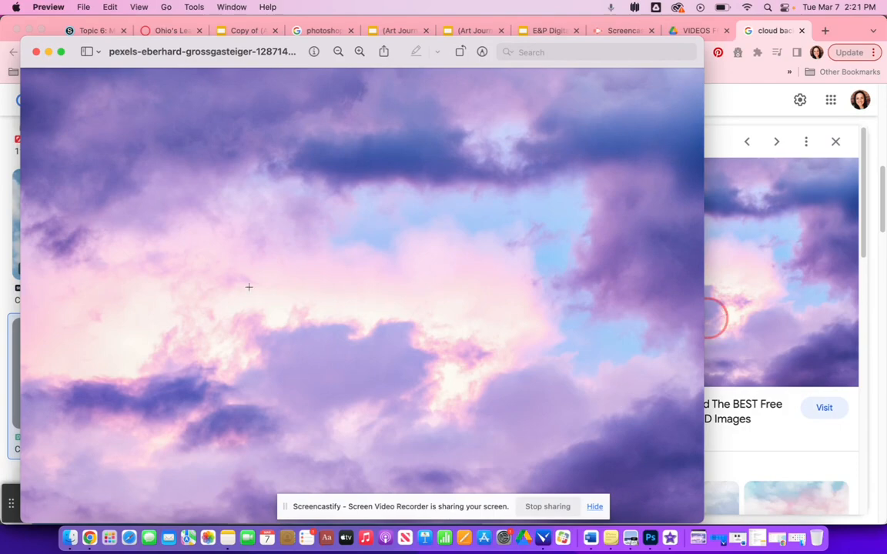
Step: Return to Google Images in Chrome, search for "rhino", and preview the Fauna & Flora International black rhino photo
{"action": "left_click", "coordinate": [780, 308]}
{"action": "scroll", "coordinate": [154, 185], "scroll_direction": "up", "scroll_amount": 5}
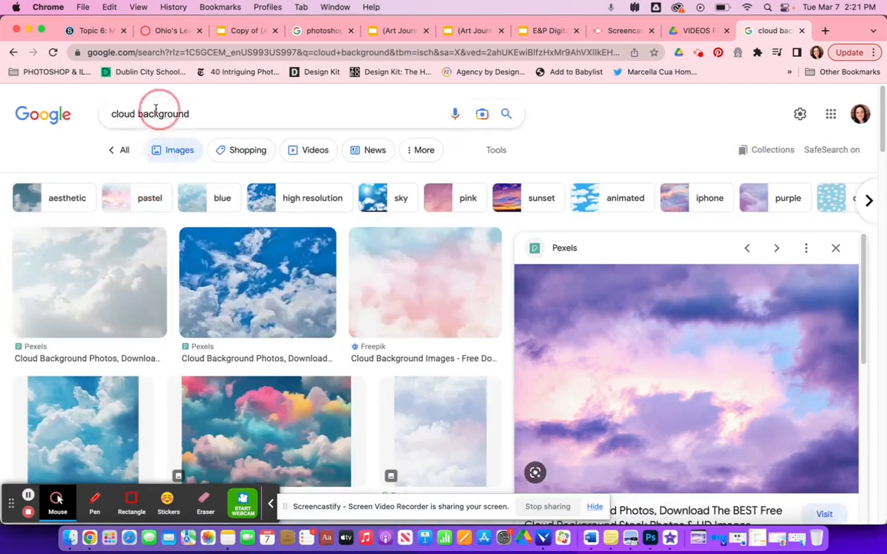
{"action": "triple_click", "coordinate": [143, 113]}
{"action": "type", "text": "rhino"}
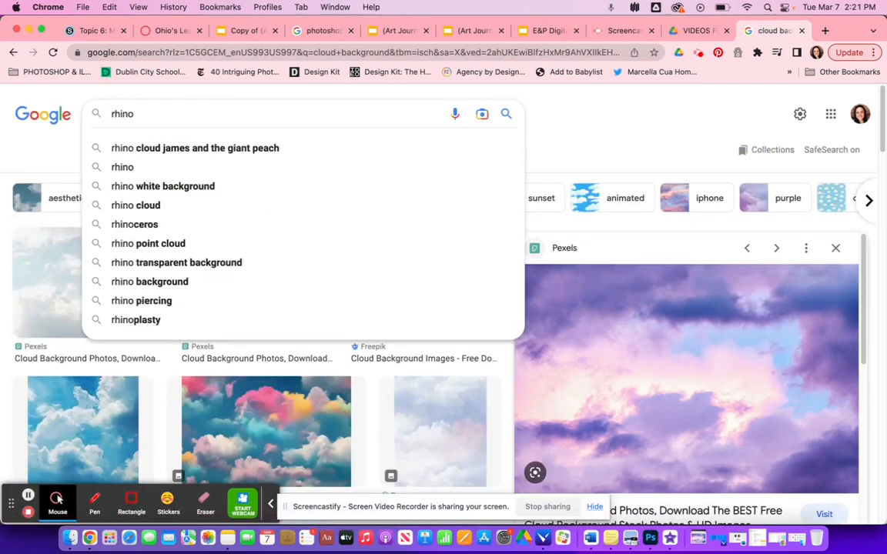
{"action": "key", "text": "Return"}
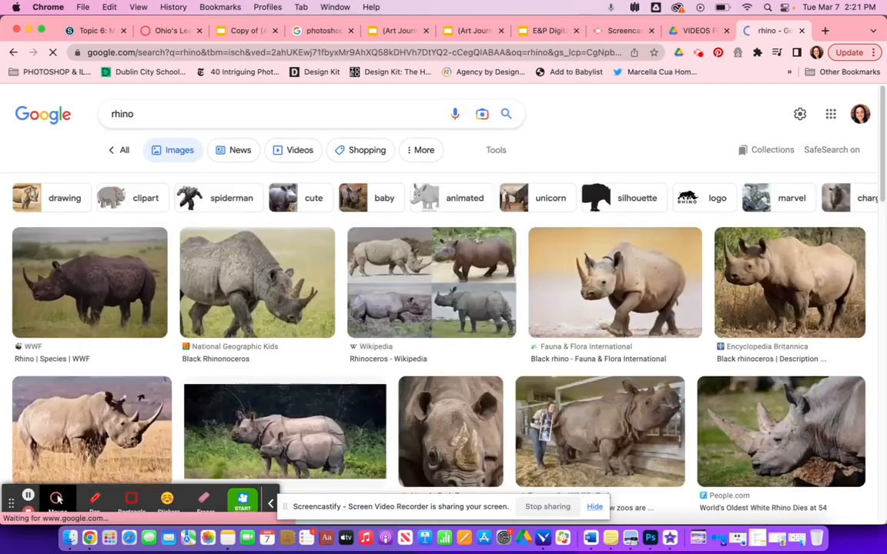
{"action": "left_click", "coordinate": [543, 250]}
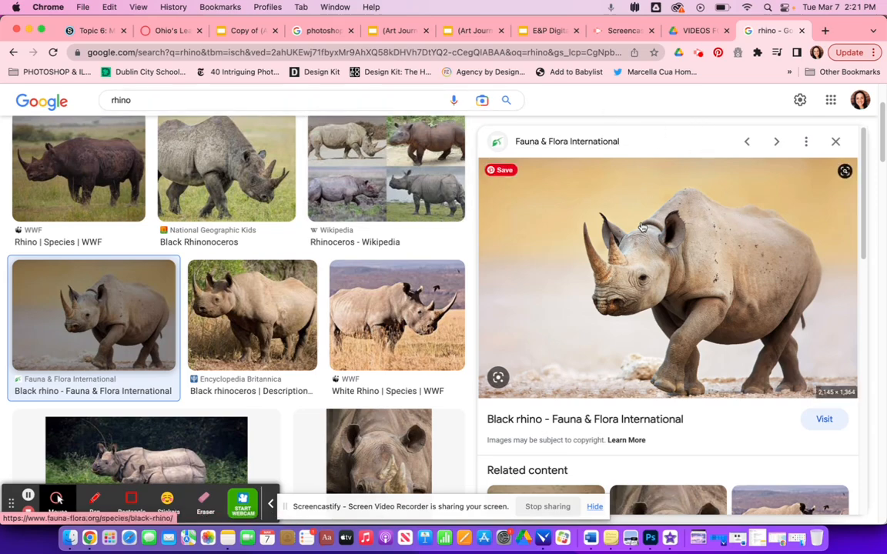
Step: Switch to Photoshop and open the New Document settings
{"action": "left_click", "coordinate": [650, 539]}
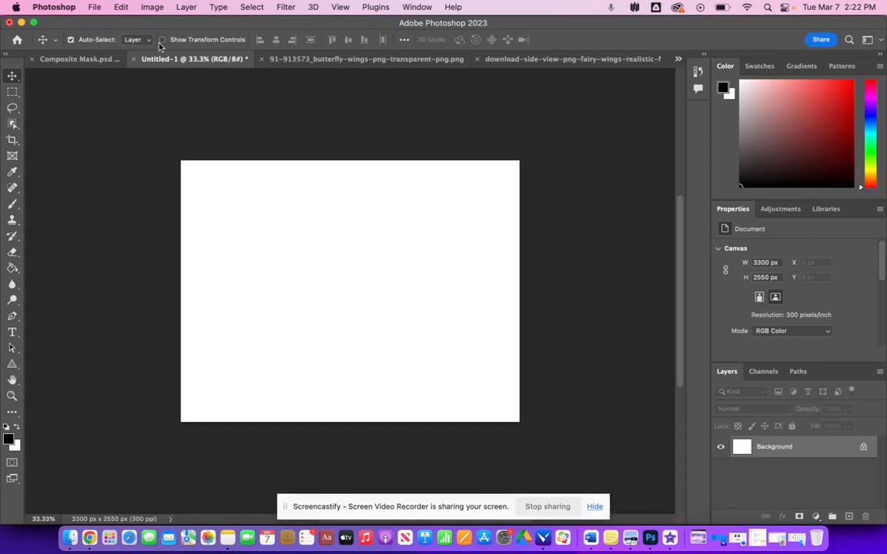
{"action": "left_click", "coordinate": [94, 8]}
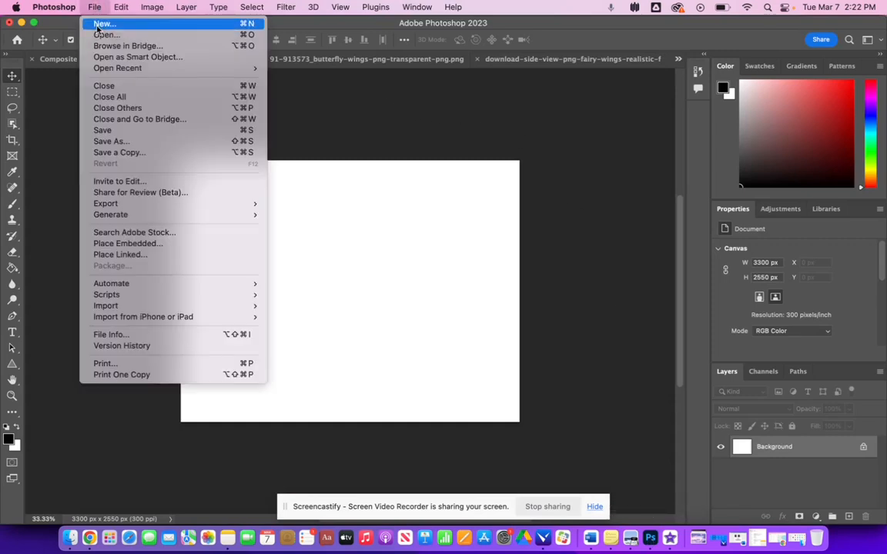
{"action": "left_click", "coordinate": [102, 24]}
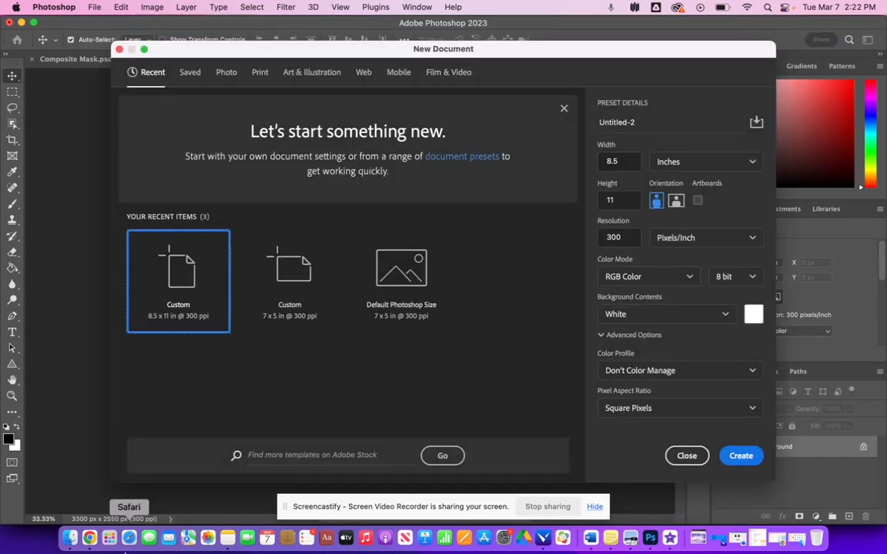
Step: Switch back to the assignment in Chrome and highlight the instruction to create a new 8.5x11 inch document
{"action": "left_click", "coordinate": [85, 539]}
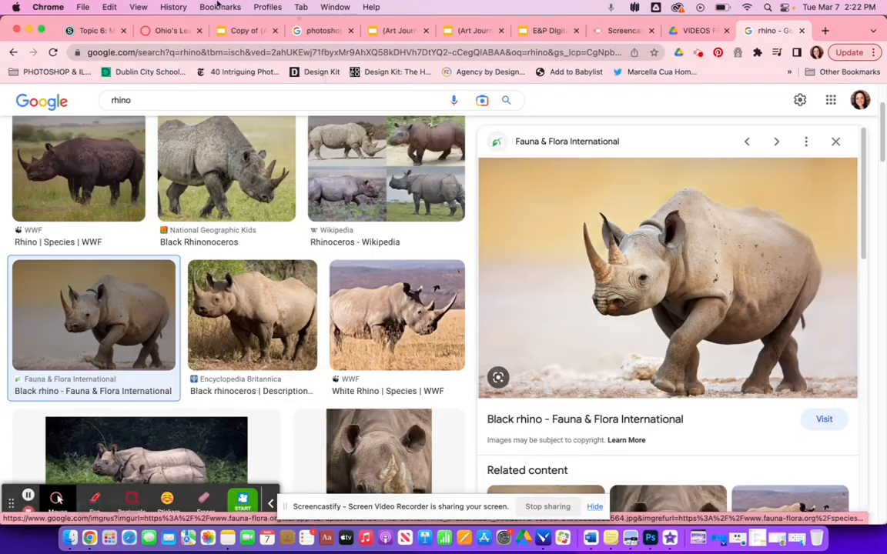
{"action": "left_click", "coordinate": [90, 30]}
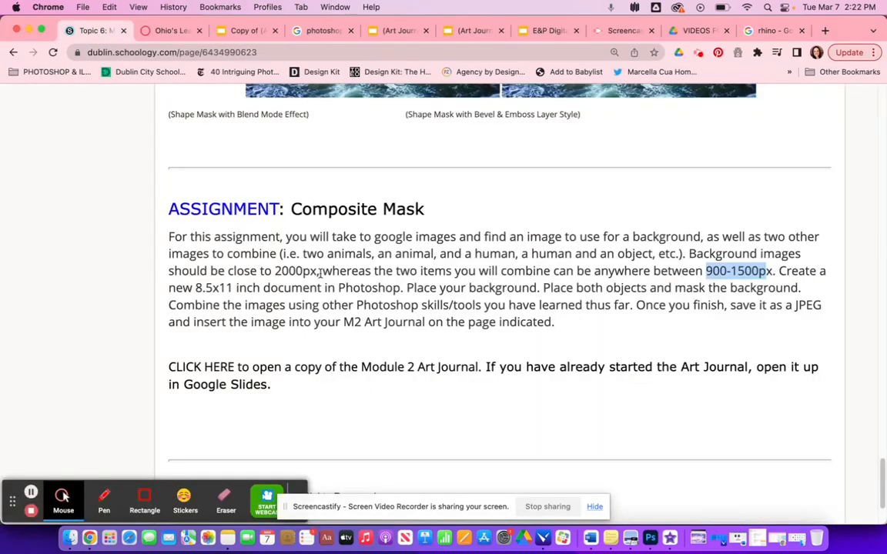
{"action": "left_click_drag", "start_coordinate": [779, 272], "coordinate": [317, 290]}
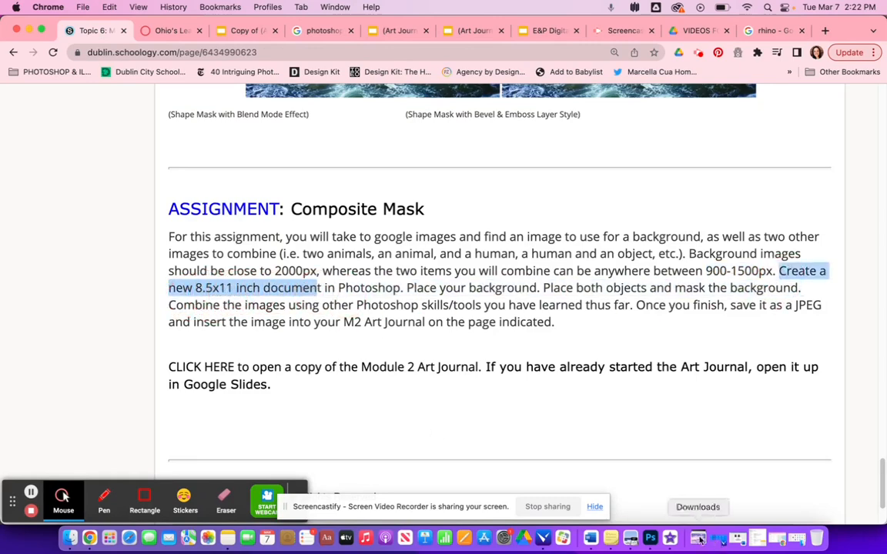
Step: In Photoshop, create a landscape 11 x 8.5 inch document at 300 pixels/inch with a white background, and close it
{"action": "left_click", "coordinate": [649, 538]}
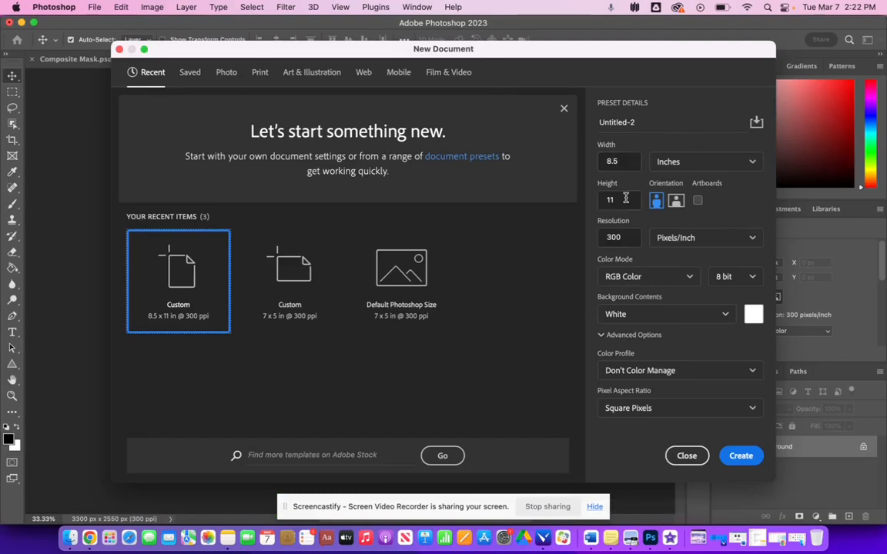
{"action": "left_click", "coordinate": [675, 201]}
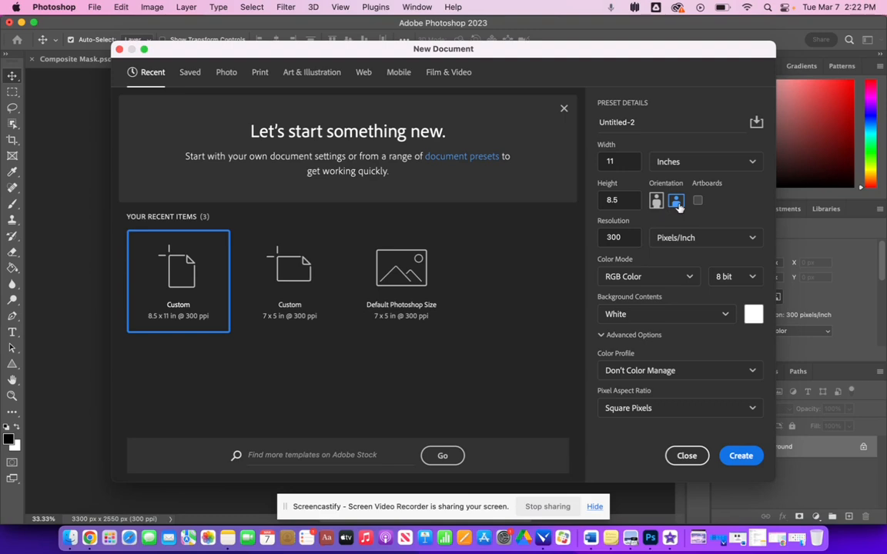
{"action": "left_click", "coordinate": [739, 457]}
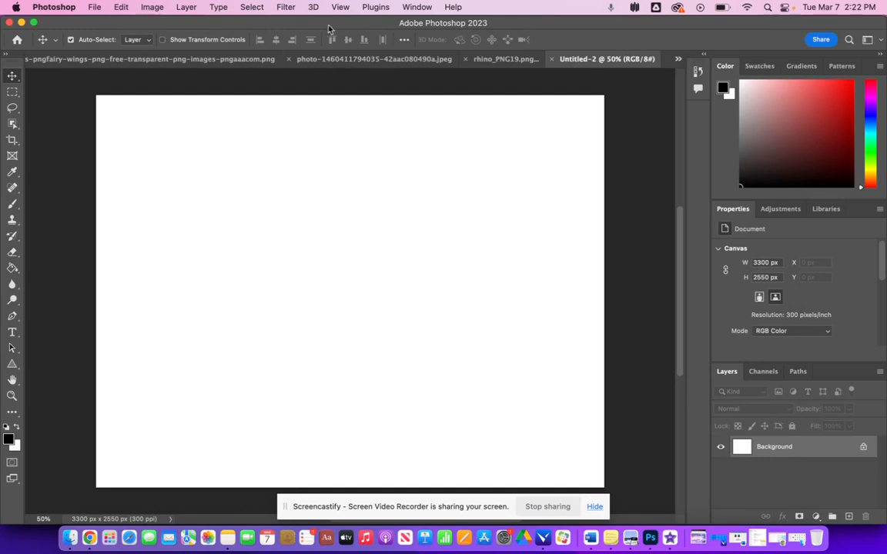
{"action": "left_click", "coordinate": [550, 60]}
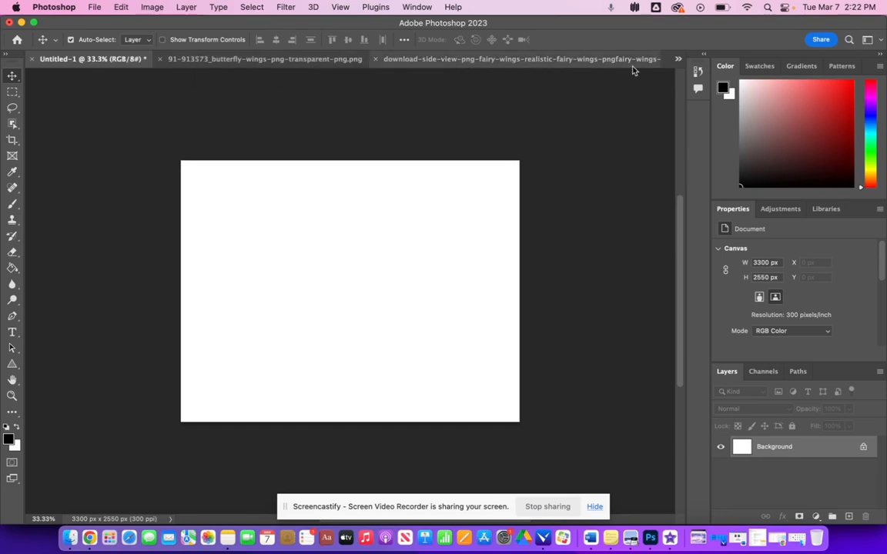
Step: View the sky photo and Composite Mask.psd, then check the source images listed for opening and cancel
{"action": "left_click", "coordinate": [675, 62]}
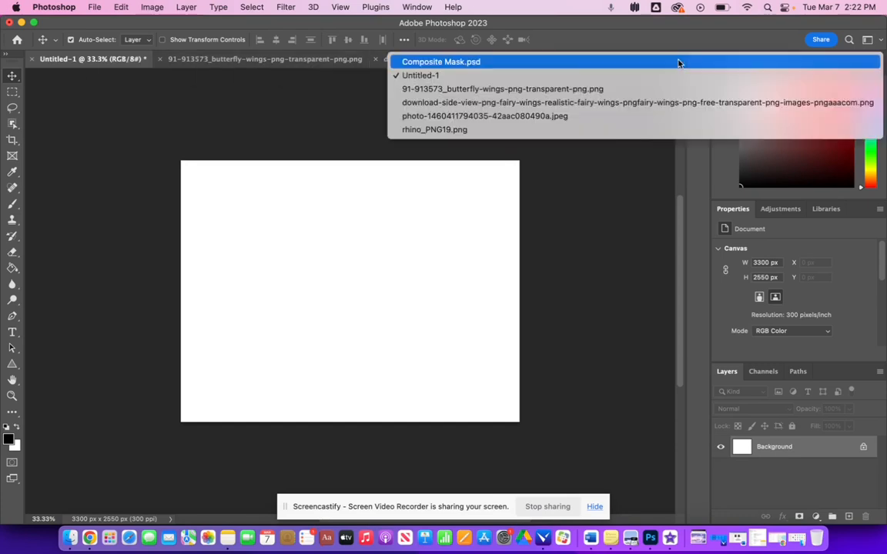
{"action": "left_click", "coordinate": [523, 117]}
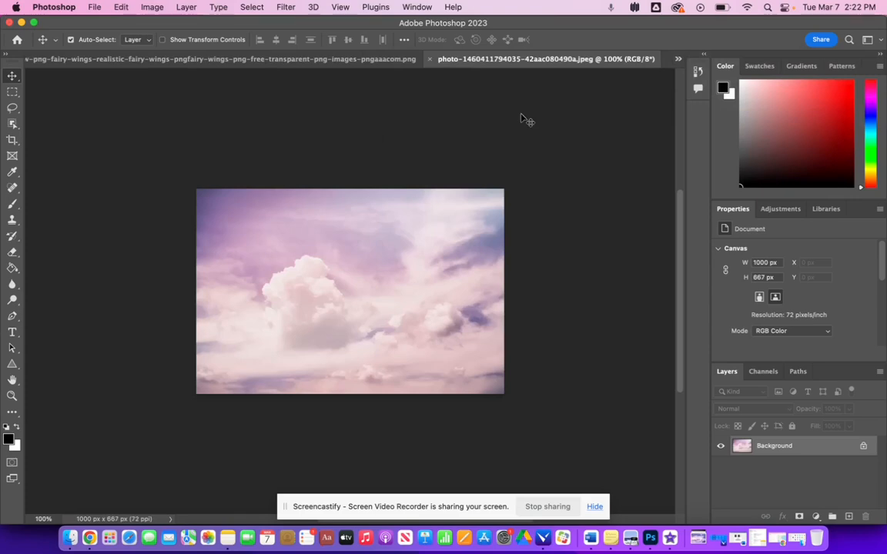
{"action": "left_click", "coordinate": [677, 60]}
{"action": "left_click", "coordinate": [669, 61]}
{"action": "left_click", "coordinate": [94, 7]}
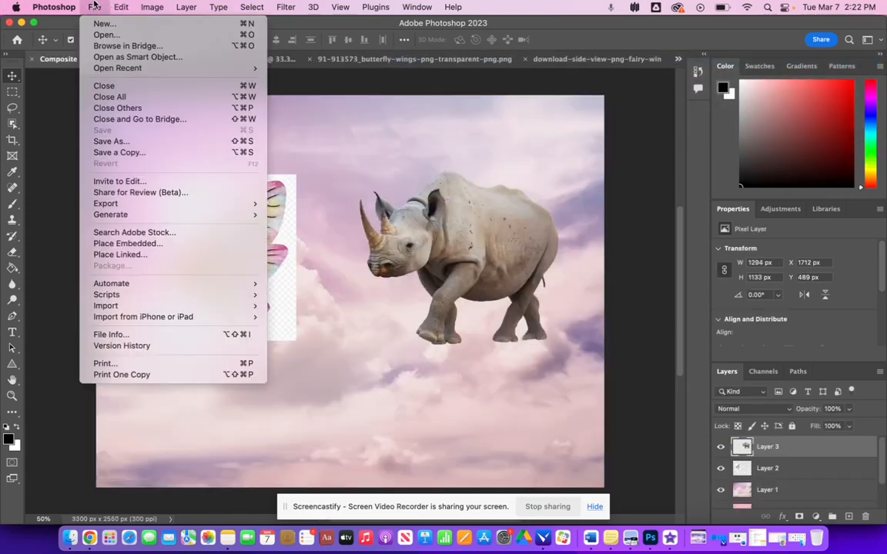
{"action": "left_click", "coordinate": [107, 35]}
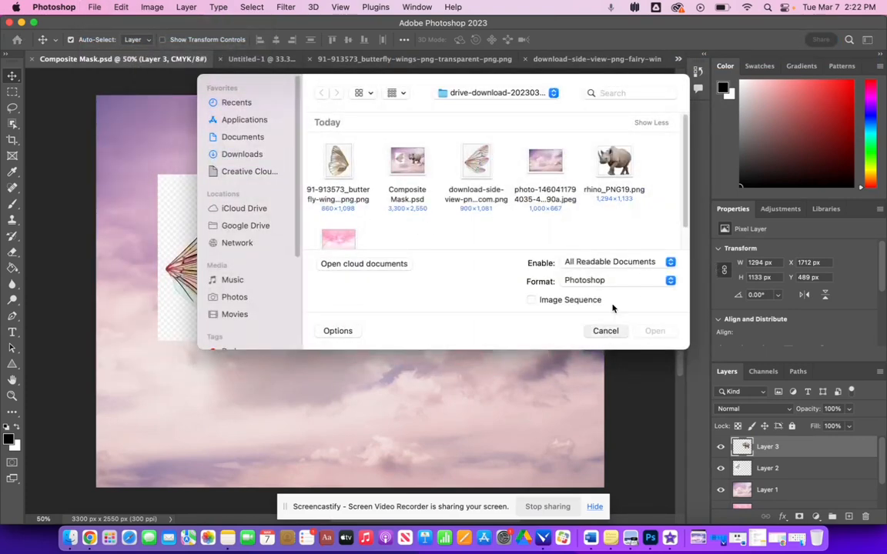
{"action": "left_click", "coordinate": [605, 331]}
{"action": "left_click", "coordinate": [616, 59]}
{"action": "left_click", "coordinate": [677, 58]}
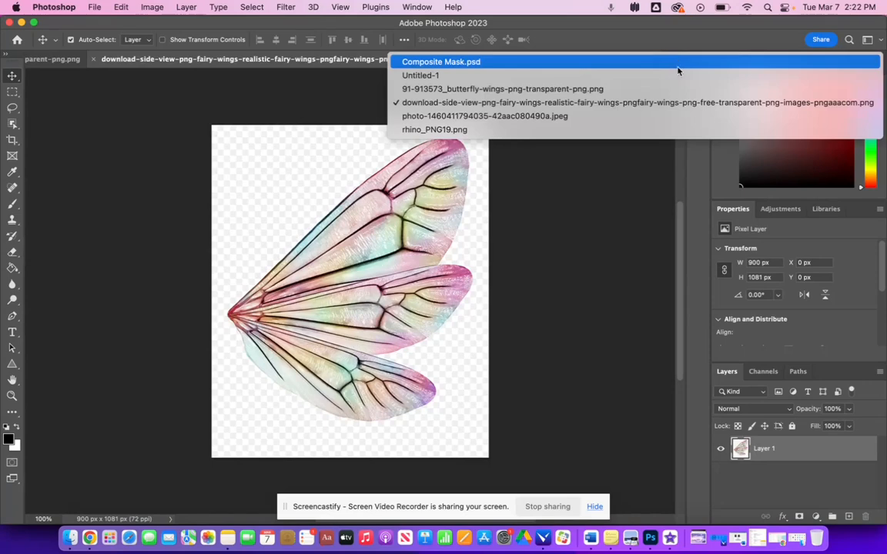
{"action": "left_click", "coordinate": [627, 117]}
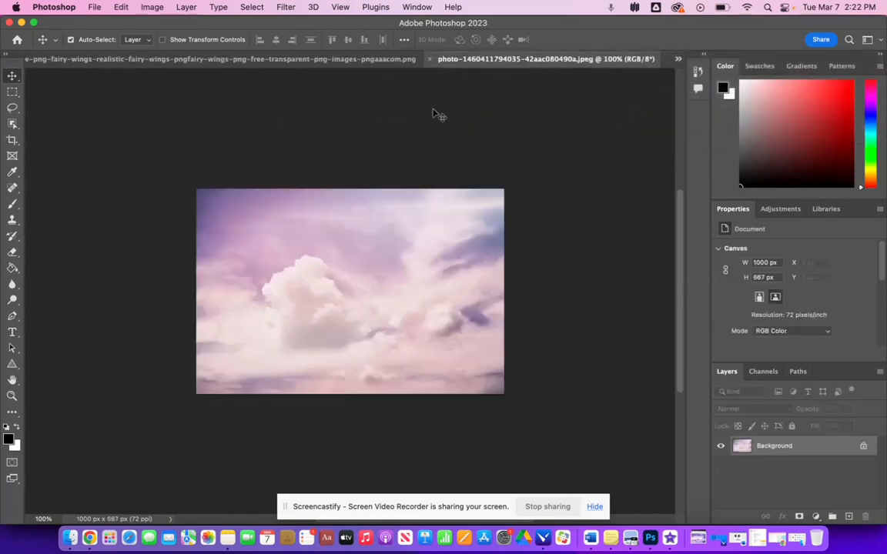
{"action": "left_click", "coordinate": [13, 92]}
{"action": "left_click_drag", "start_coordinate": [194, 187], "coordinate": [657, 469]}
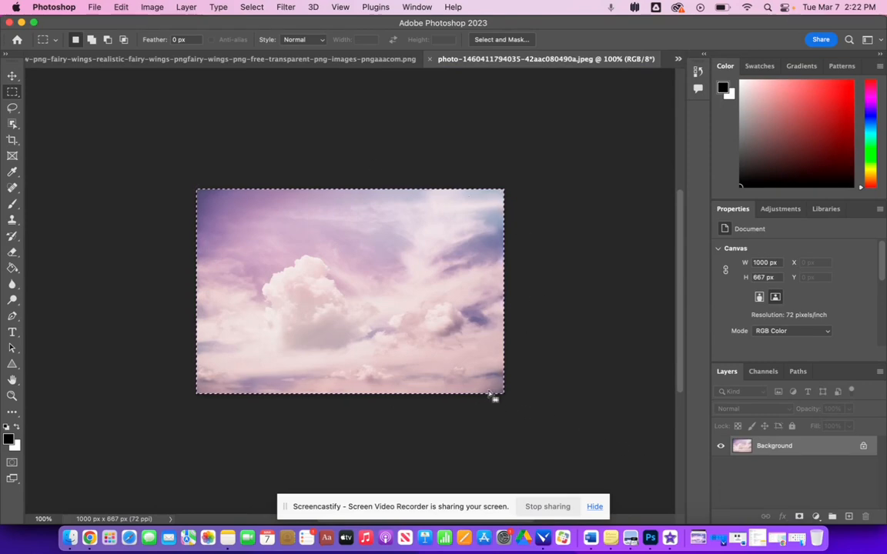
{"action": "left_click", "coordinate": [120, 7]}
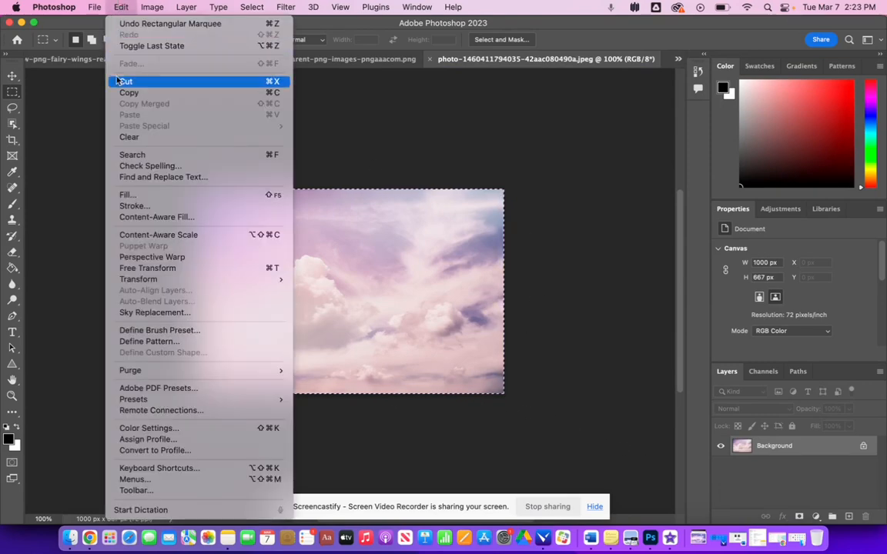
{"action": "left_click", "coordinate": [170, 92]}
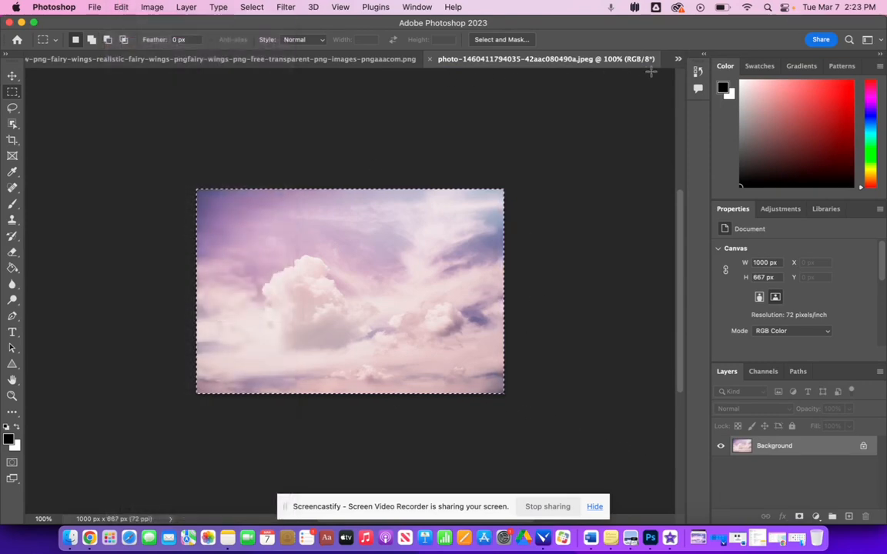
Step: Paste the copied sky photo into the blank Untitled-1 document
{"action": "left_click", "coordinate": [677, 58]}
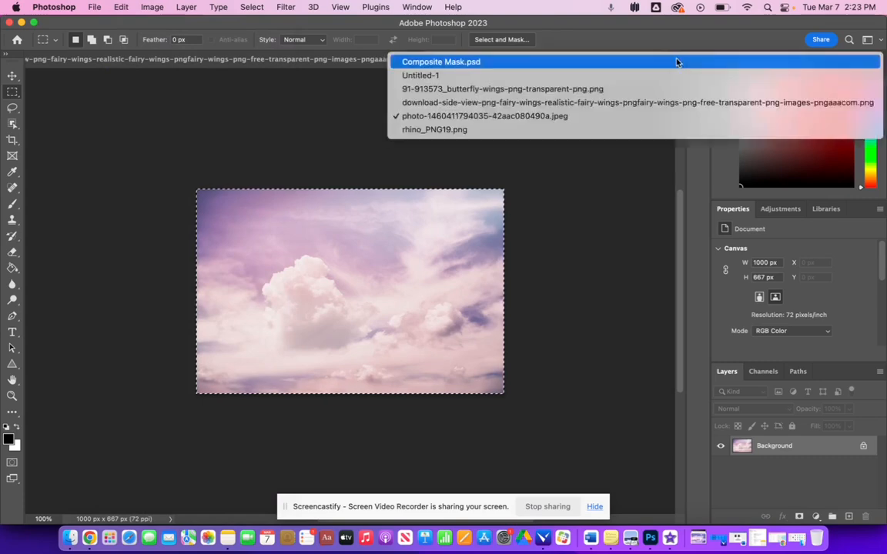
{"action": "left_click", "coordinate": [468, 76]}
{"action": "left_click", "coordinate": [94, 7]}
{"action": "mouse_move", "coordinate": [111, 6]}
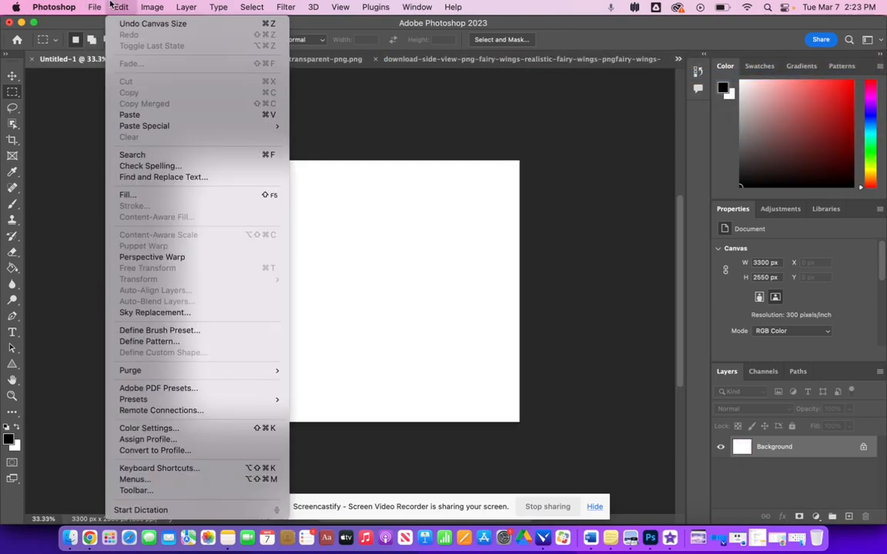
{"action": "left_click", "coordinate": [129, 115]}
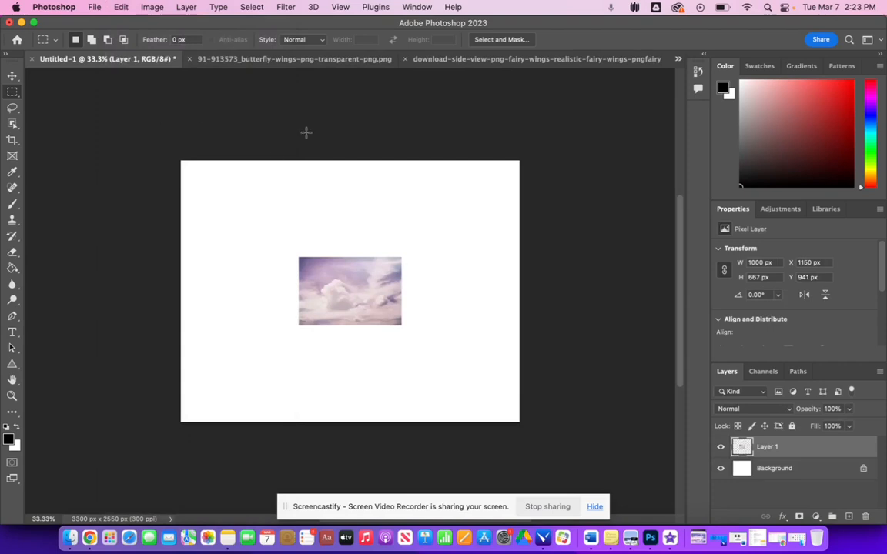
Step: Free Transform the pasted sky layer to about 399% so that it covers the whole canvas, and apply it
{"action": "left_click", "coordinate": [93, 6]}
{"action": "mouse_move", "coordinate": [114, 5]}
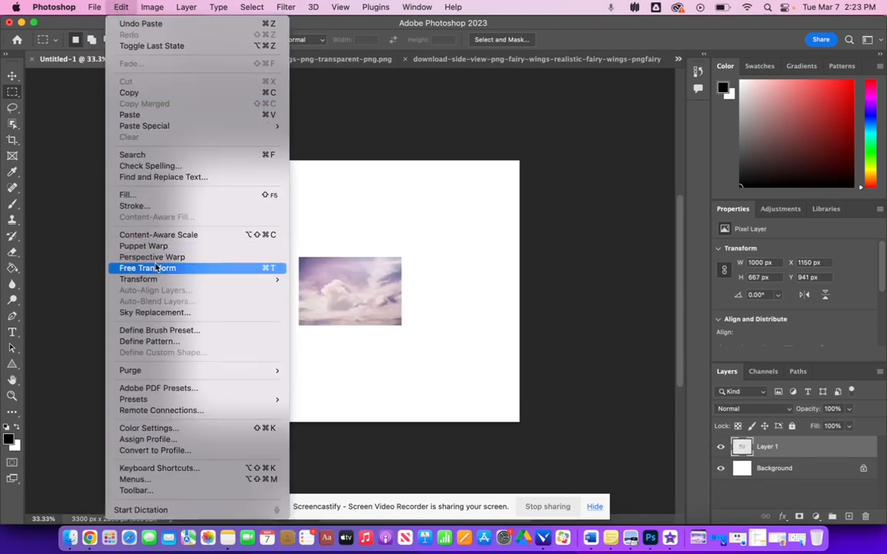
{"action": "left_click", "coordinate": [244, 266]}
{"action": "left_click_drag", "start_coordinate": [299, 257], "coordinate": [144, 154]}
{"action": "left_click_drag", "start_coordinate": [400, 324], "coordinate": [553, 427]}
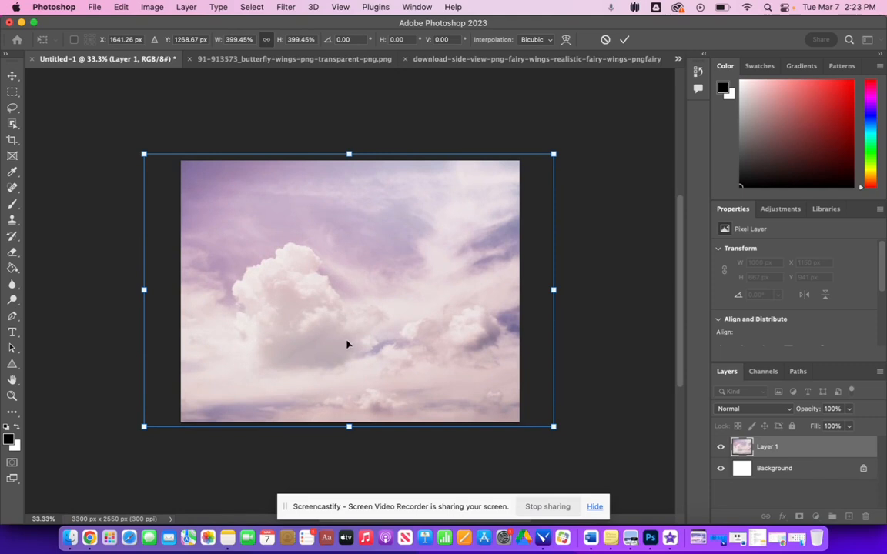
{"action": "key", "text": "Return"}
{"action": "key", "text": "m"}
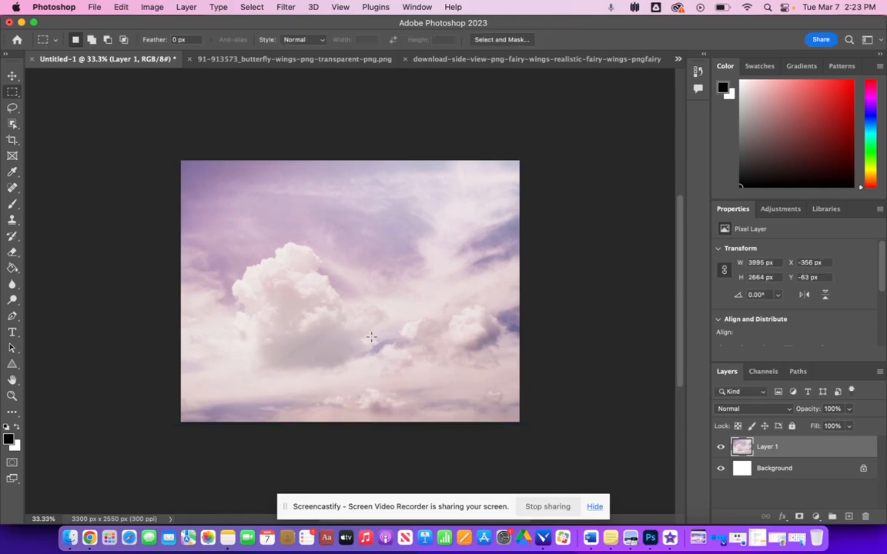
Step: Select and copy the entire butterfly wing image, and paste it into Untitled-1
{"action": "left_click", "coordinate": [297, 59]}
{"action": "left_click_drag", "start_coordinate": [205, 108], "coordinate": [514, 514]}
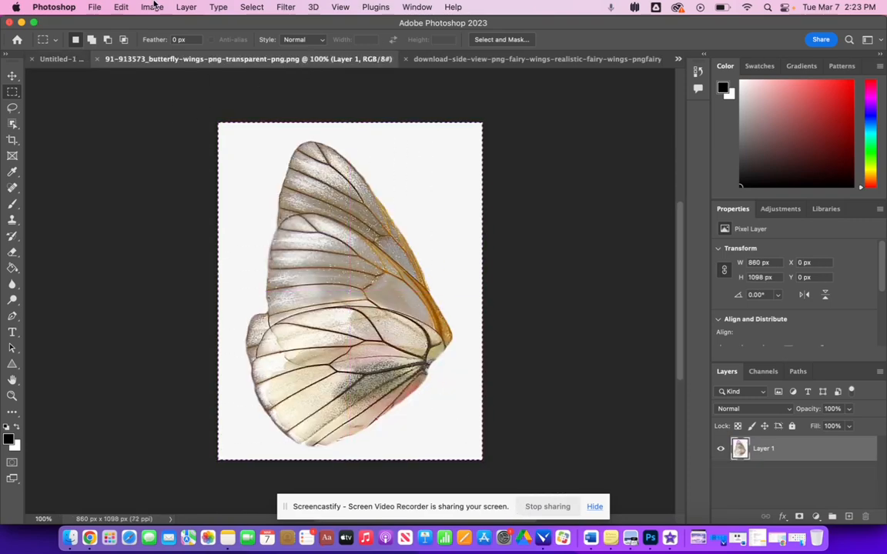
{"action": "left_click", "coordinate": [122, 7]}
{"action": "left_click", "coordinate": [129, 93]}
{"action": "left_click", "coordinate": [83, 60]}
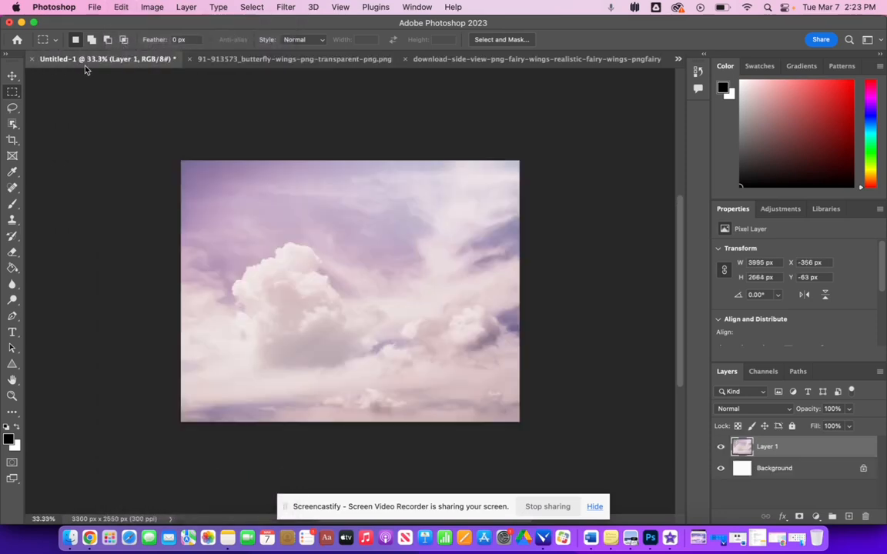
{"action": "left_click", "coordinate": [122, 7]}
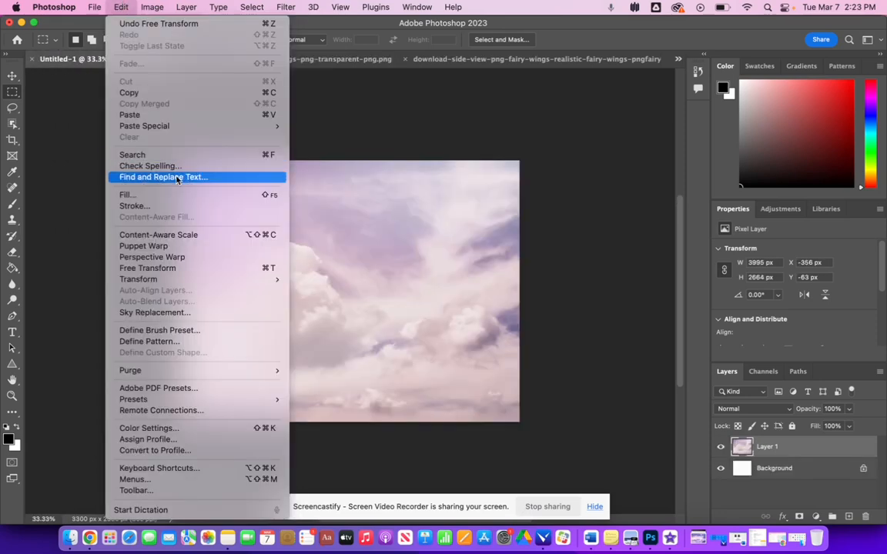
{"action": "left_click", "coordinate": [129, 115]}
Step: Marquee-select the entire fairy wings image and copy it
{"action": "left_click", "coordinate": [408, 62]}
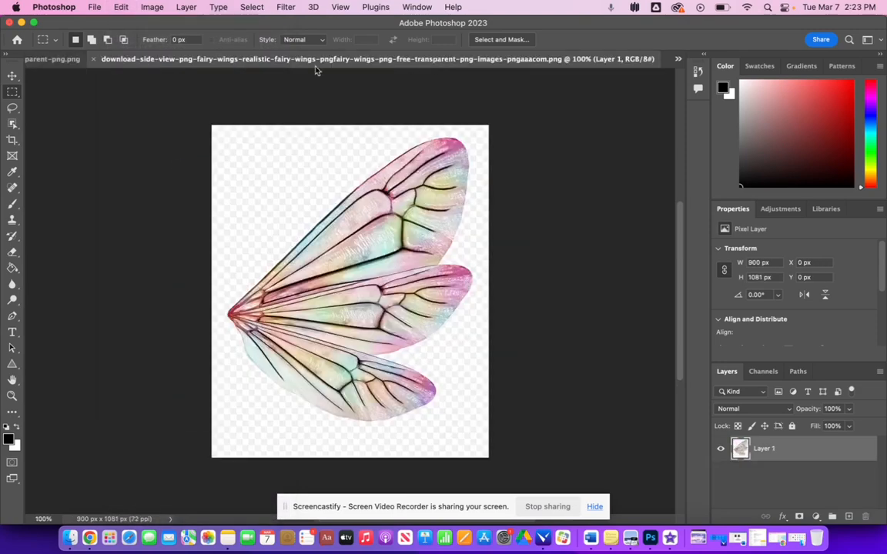
{"action": "left_click_drag", "start_coordinate": [219, 121], "coordinate": [543, 471]}
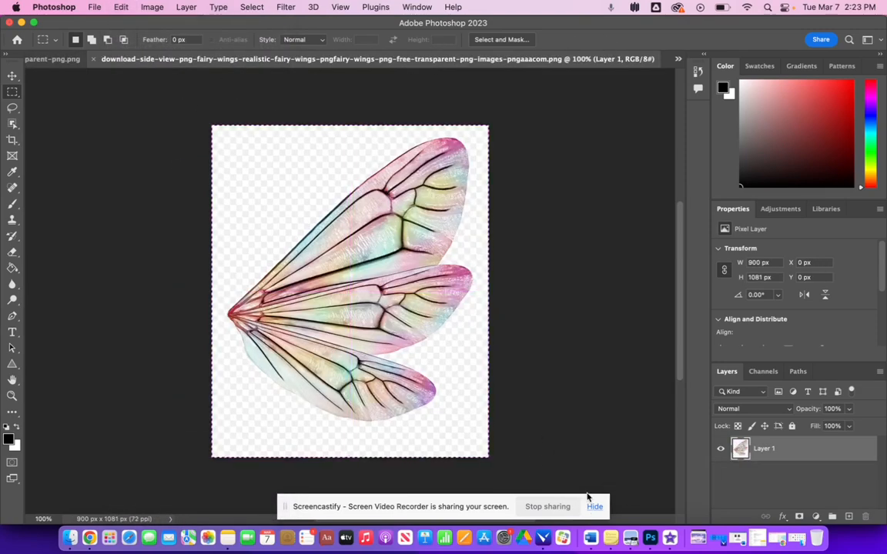
{"action": "left_click", "coordinate": [125, 7]}
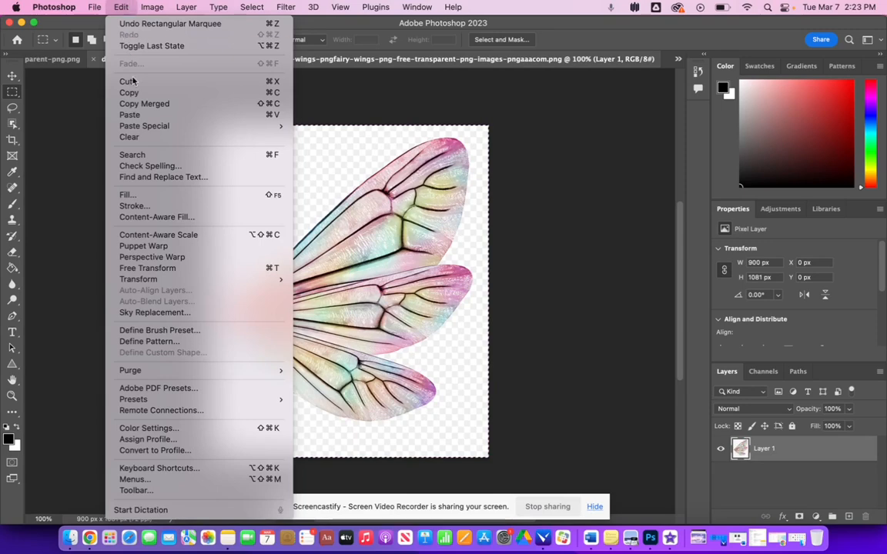
{"action": "left_click", "coordinate": [158, 92]}
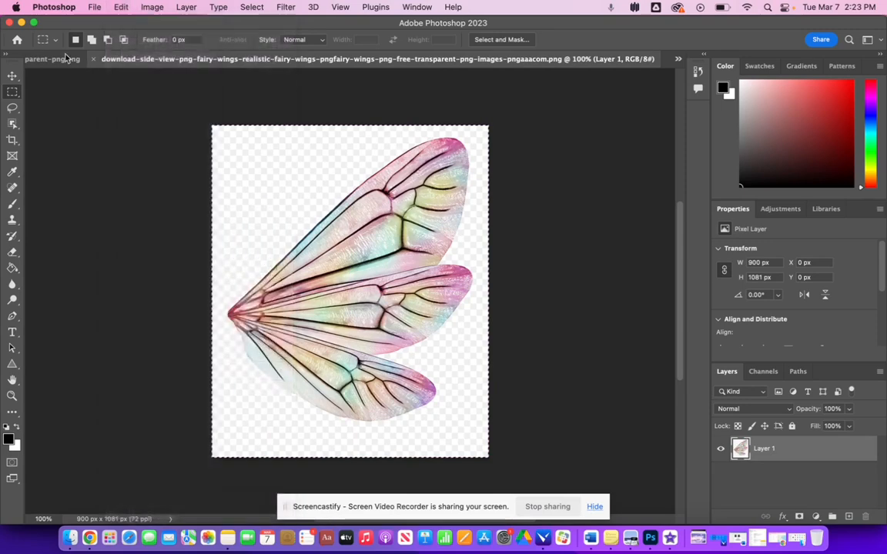
Step: Close the butterfly wing and fairy wings source documents
{"action": "left_click", "coordinate": [54, 58]}
{"action": "left_click", "coordinate": [119, 7]}
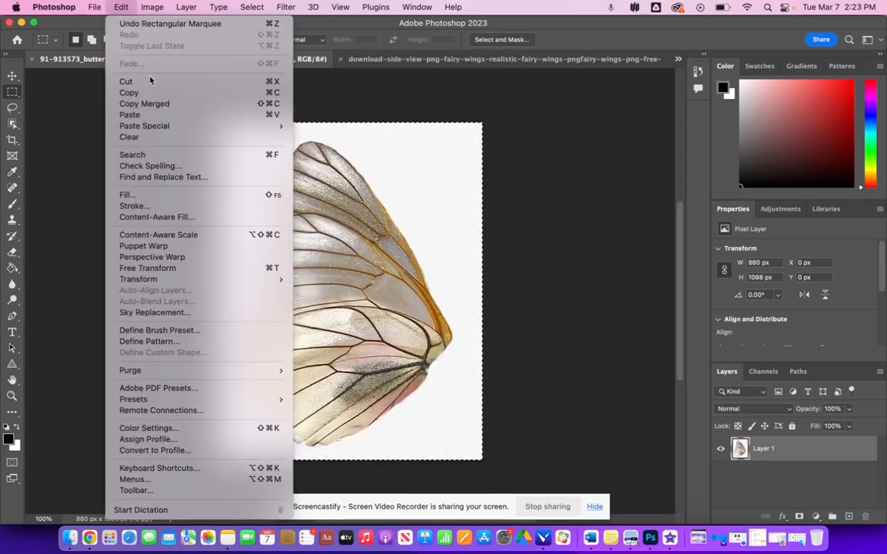
{"action": "left_click", "coordinate": [82, 70]}
{"action": "left_click", "coordinate": [31, 59]}
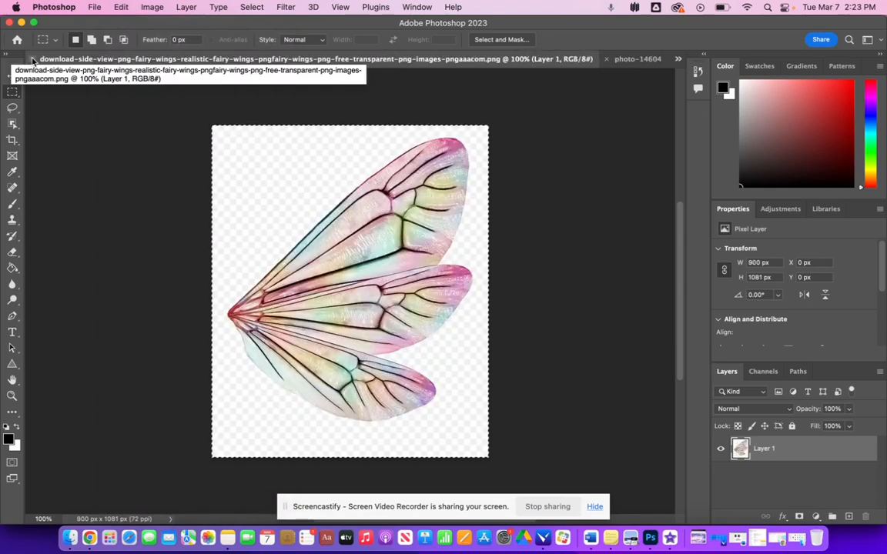
{"action": "left_click", "coordinate": [32, 58]}
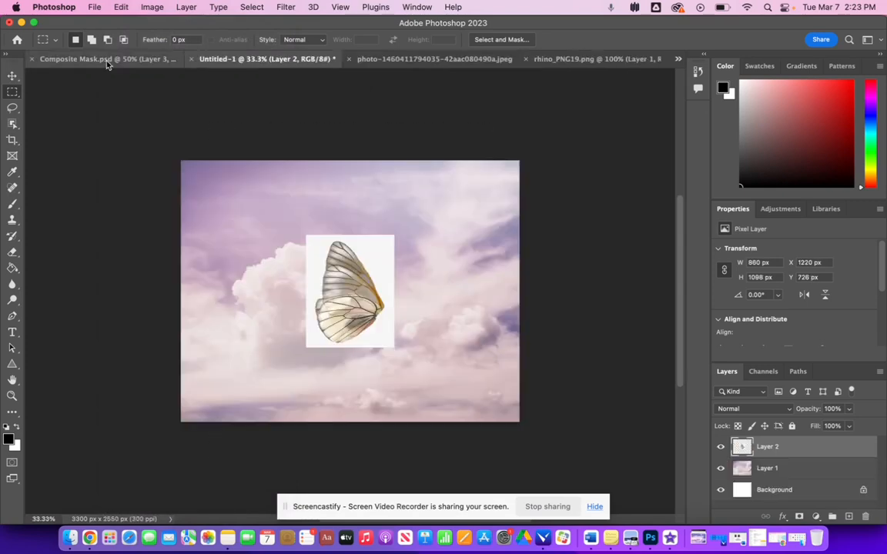
Step: Paste the fairy wings into Untitled-1 and close Composite Mask.psd
{"action": "left_click", "coordinate": [121, 7]}
{"action": "left_click", "coordinate": [157, 121]}
{"action": "left_click", "coordinate": [31, 58]}
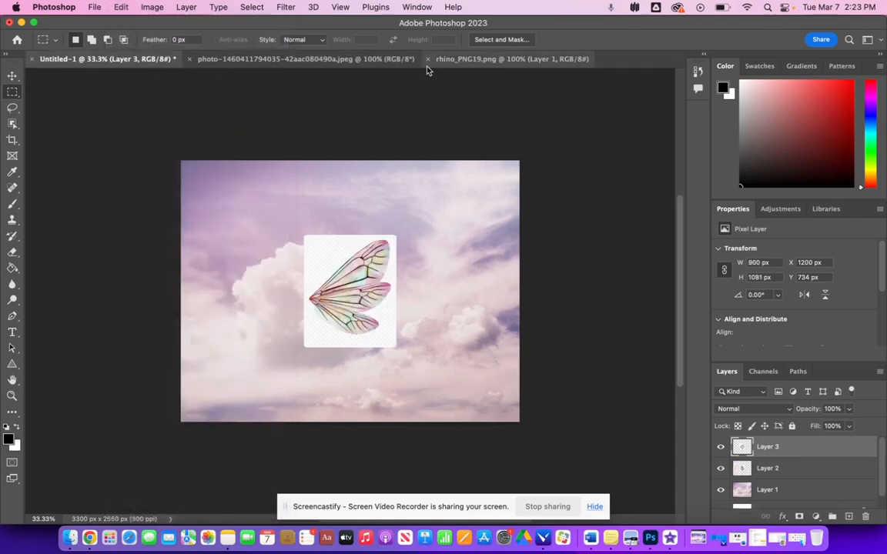
Step: Select and copy the whole rhino_PNG19.png image, and paste it into Untitled-1
{"action": "left_click", "coordinate": [467, 60]}
{"action": "left_click_drag", "start_coordinate": [96, 87], "coordinate": [676, 548]}
{"action": "scroll", "coordinate": [249, 301], "scroll_direction": "up", "scroll_amount": 5}
{"action": "left_click", "coordinate": [124, 7]}
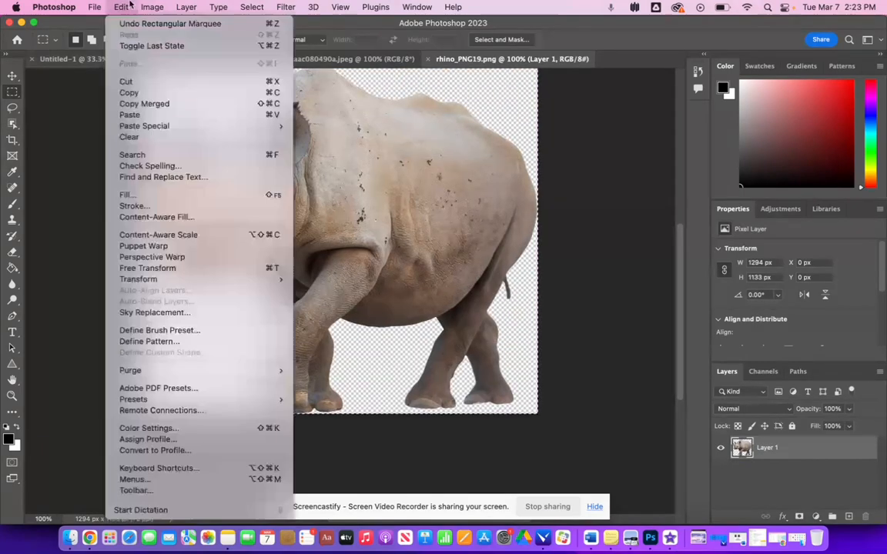
{"action": "left_click", "coordinate": [127, 91]}
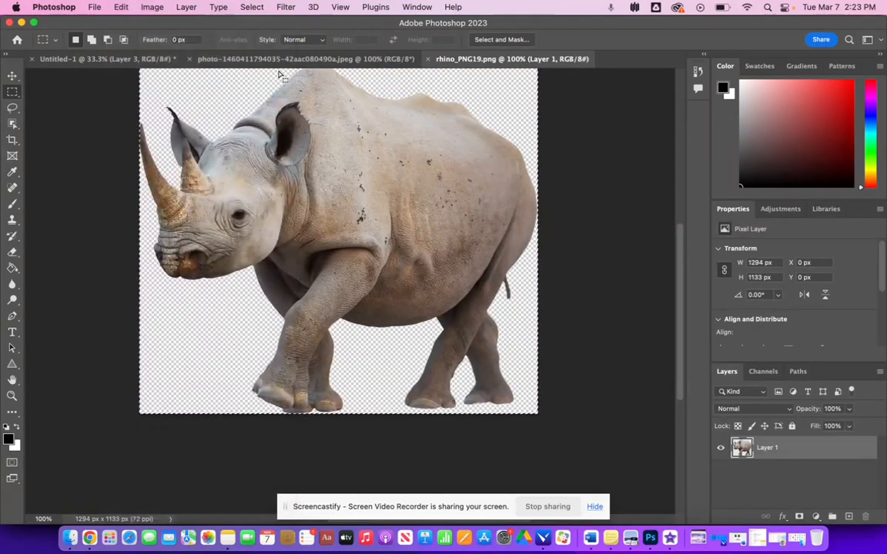
{"action": "left_click", "coordinate": [124, 60]}
{"action": "left_click", "coordinate": [121, 7]}
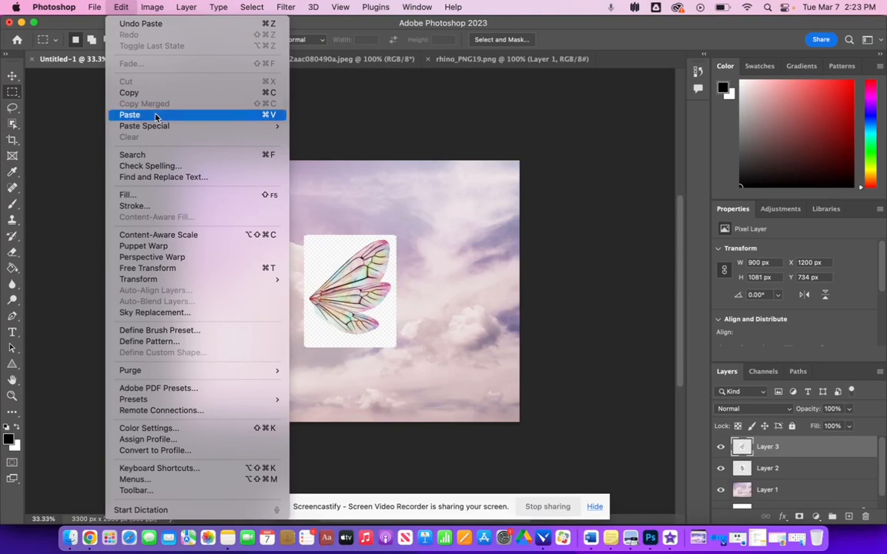
{"action": "left_click", "coordinate": [155, 116]}
Step: Spread the pasted images over the sky: rhino at upper left, fairy wings at right, butterfly wing at lower centre
{"action": "left_click", "coordinate": [13, 76]}
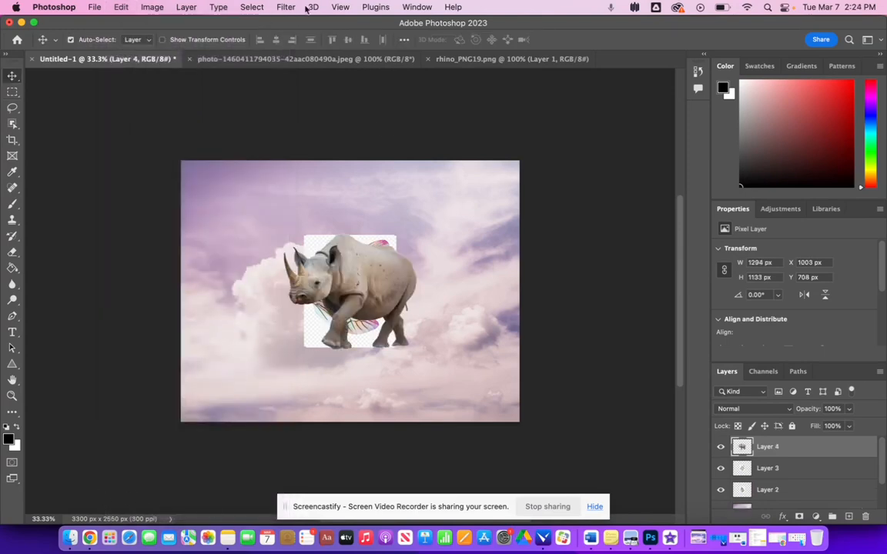
{"action": "left_click", "coordinate": [339, 7]}
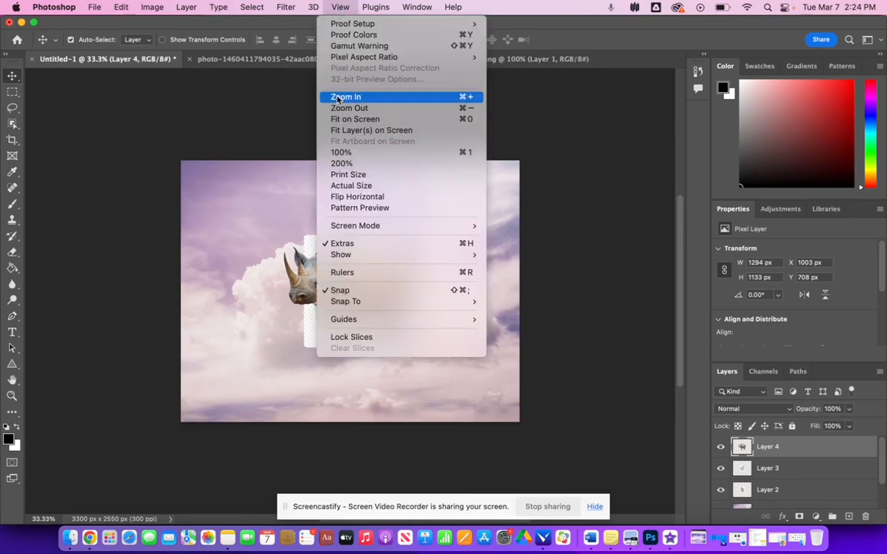
{"action": "left_click", "coordinate": [354, 119]}
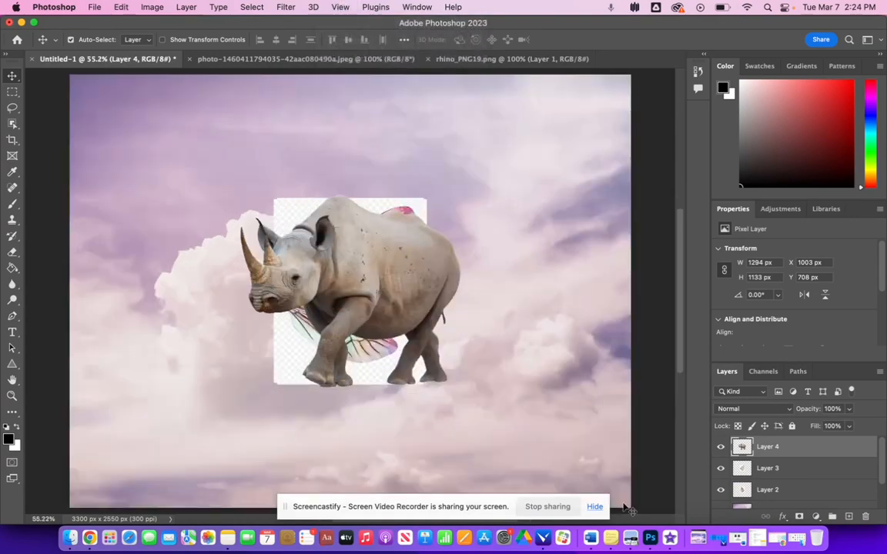
{"action": "left_click_drag", "start_coordinate": [356, 276], "coordinate": [211, 179]}
{"action": "left_click_drag", "start_coordinate": [388, 316], "coordinate": [409, 338]}
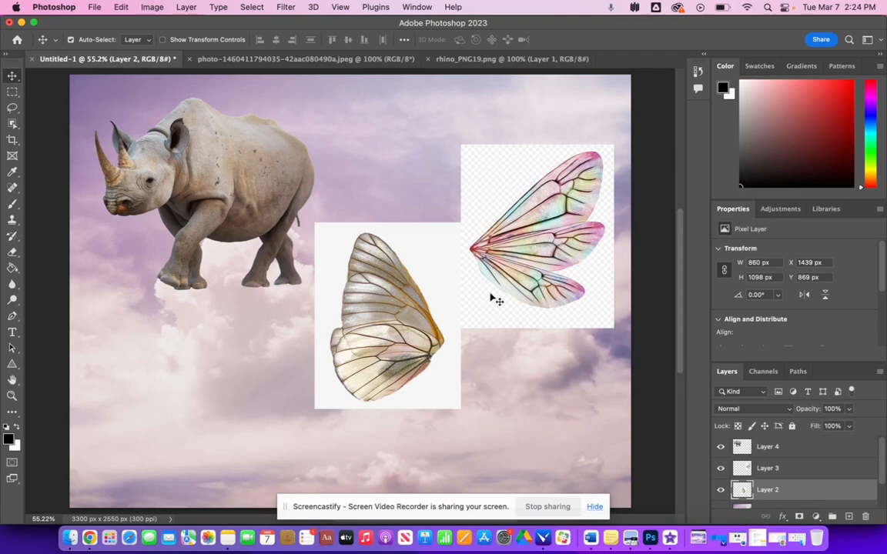
{"action": "left_click_drag", "start_coordinate": [377, 308], "coordinate": [388, 374]}
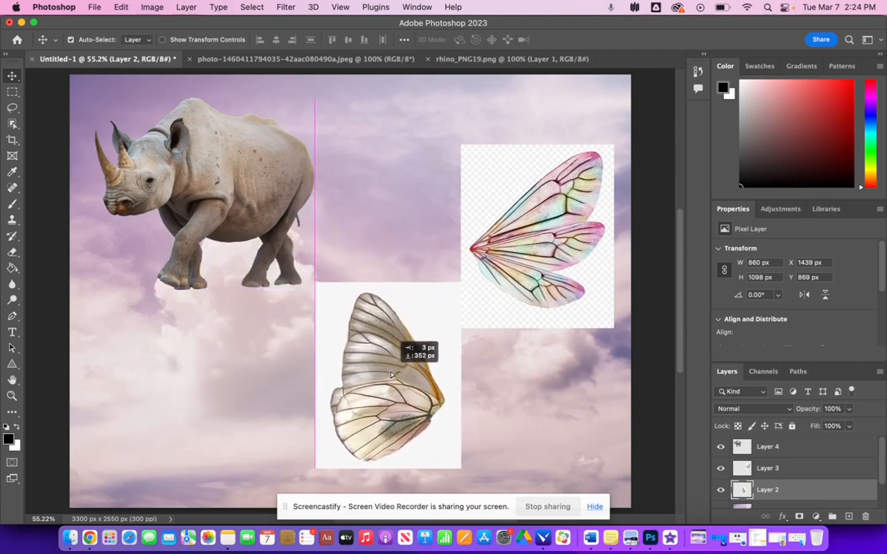
{"action": "left_click", "coordinate": [544, 259]}
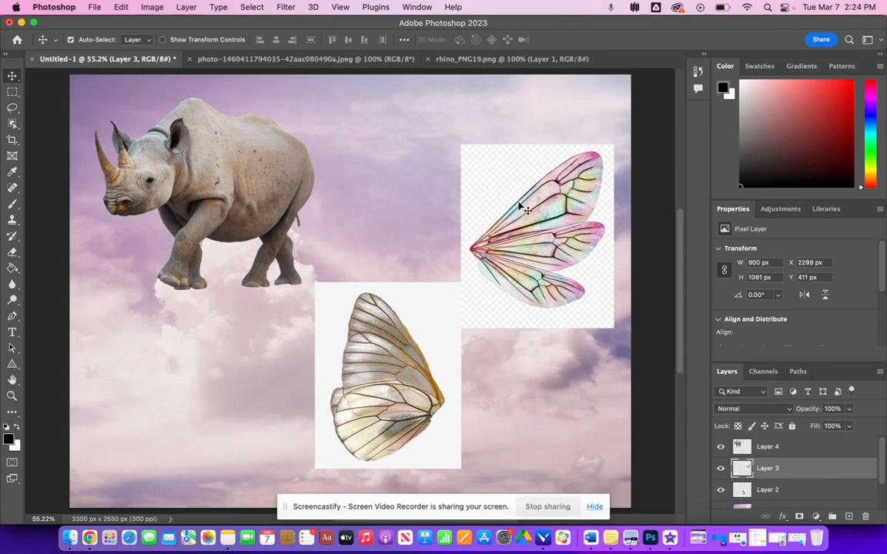
Step: Delete the fairy wings layer and move the butterfly wing up beside the rhino, right of the sky's centre
{"action": "key", "text": "Delete"}
{"action": "left_click_drag", "start_coordinate": [388, 358], "coordinate": [471, 259]}
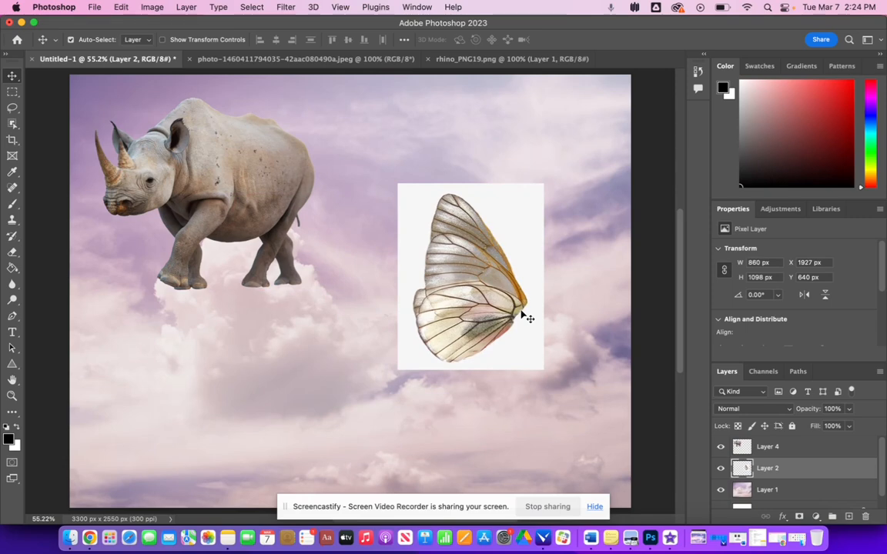
{"action": "left_click_drag", "start_coordinate": [432, 270], "coordinate": [407, 285]}
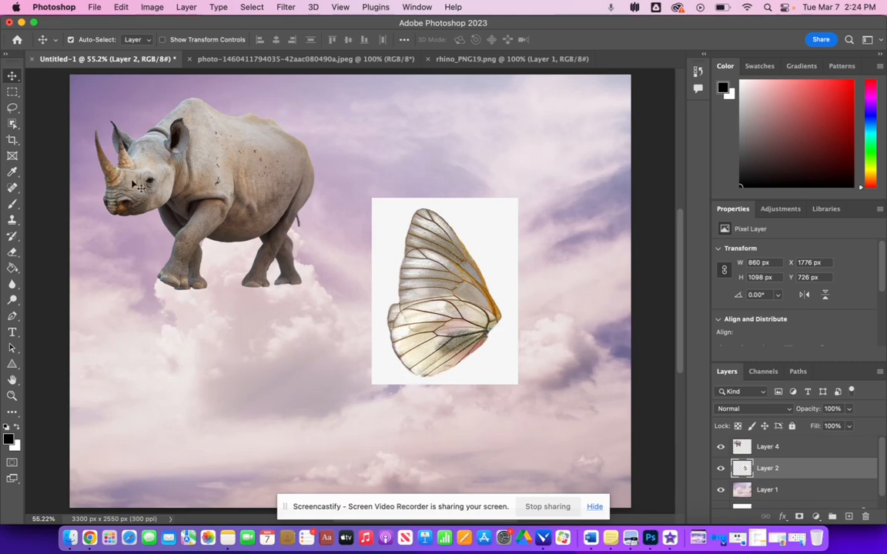
Step: Select the butterfly wing with the Object Selection tool in Rectangle mode and add a layer mask from the selection
{"action": "left_click", "coordinate": [12, 124]}
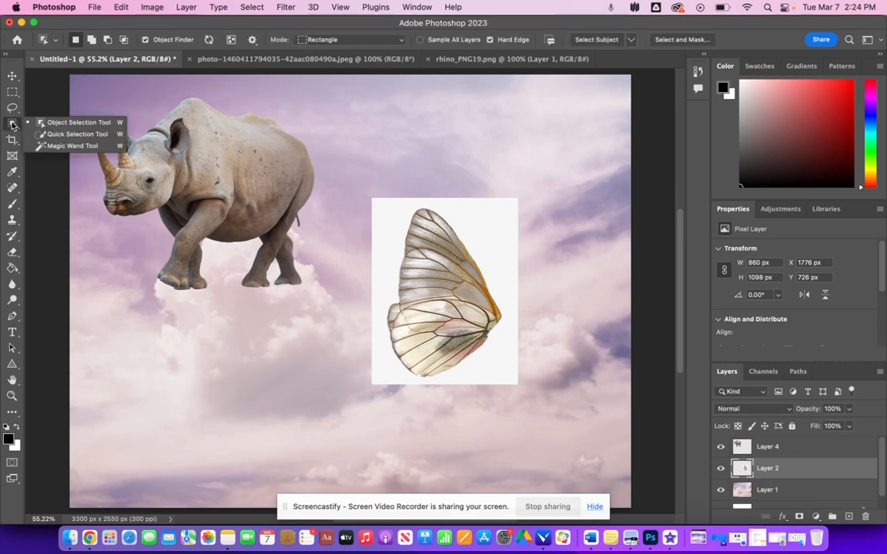
{"action": "left_click", "coordinate": [40, 122]}
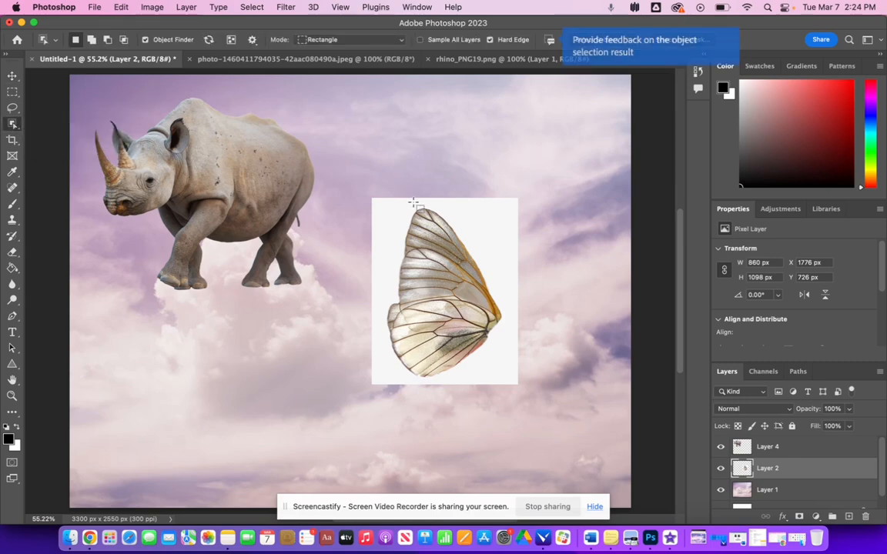
{"action": "left_click_drag", "start_coordinate": [382, 200], "coordinate": [506, 382]}
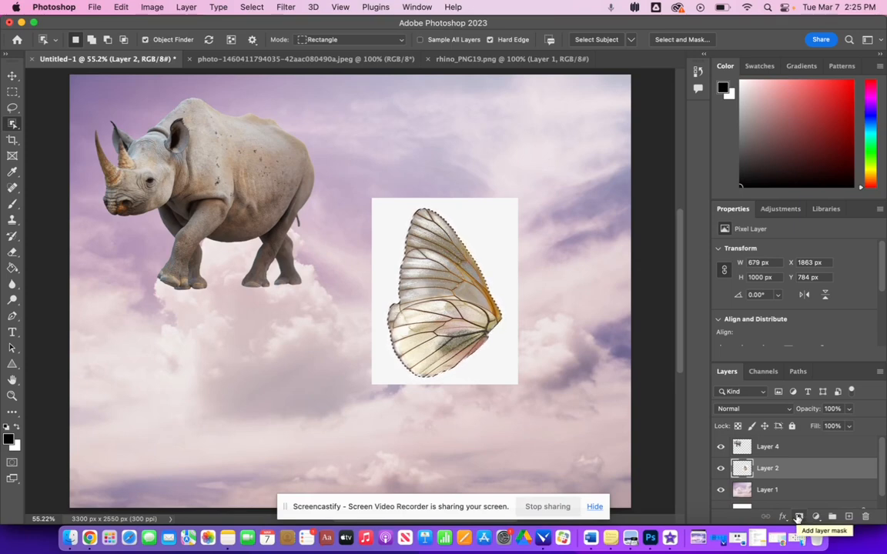
{"action": "left_click", "coordinate": [798, 517]}
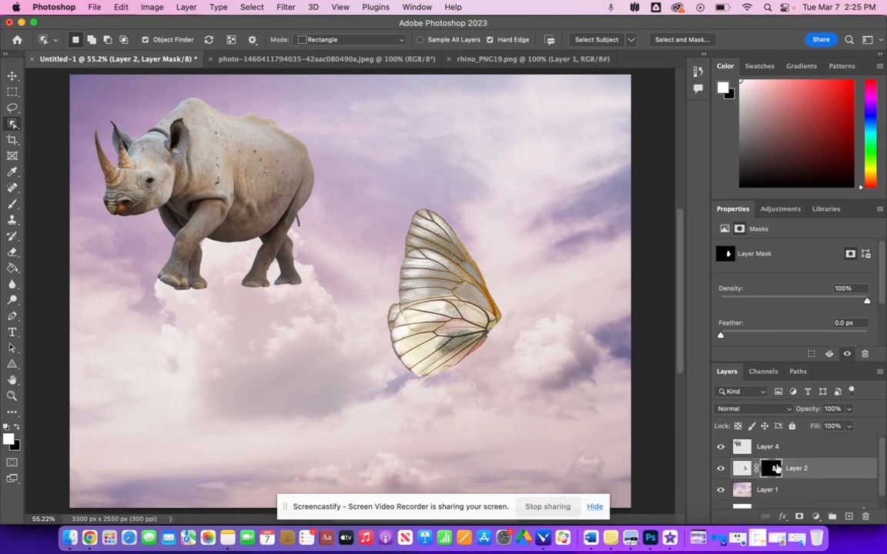
Step: Paint black on the wing's layer mask with a soft 70 px brush to hide part of the wing's left side
{"action": "left_click", "coordinate": [11, 394]}
{"action": "left_click_drag", "start_coordinate": [447, 306], "coordinate": [497, 302]}
{"action": "scroll", "coordinate": [497, 304], "scroll_direction": "up", "scroll_amount": 2}
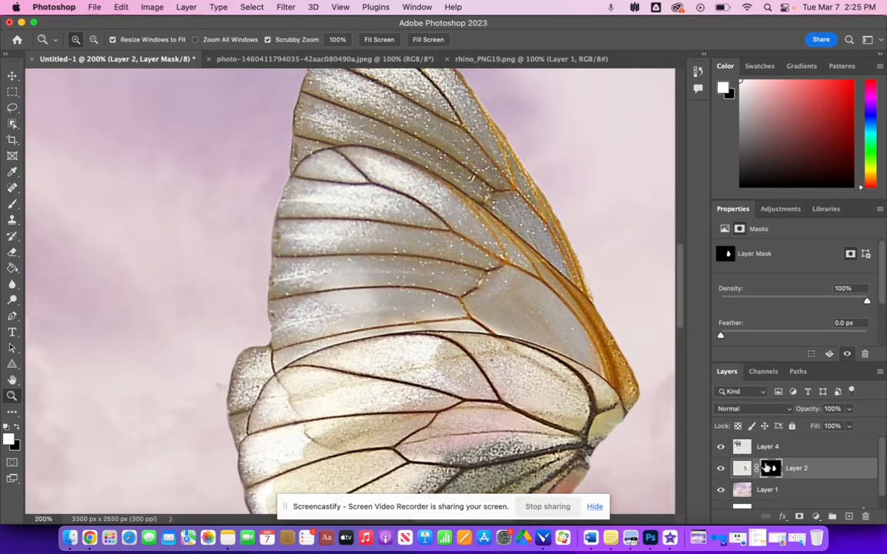
{"action": "key", "text": "b"}
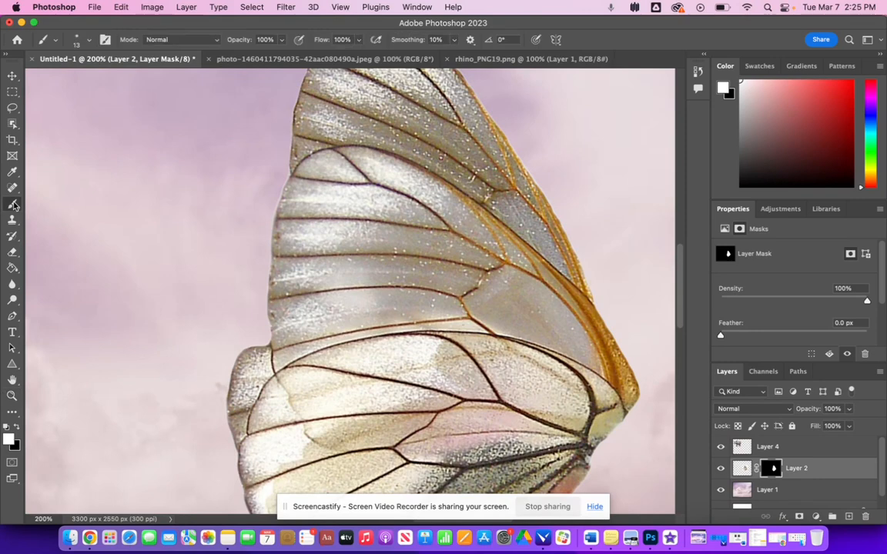
{"action": "left_click", "coordinate": [15, 428]}
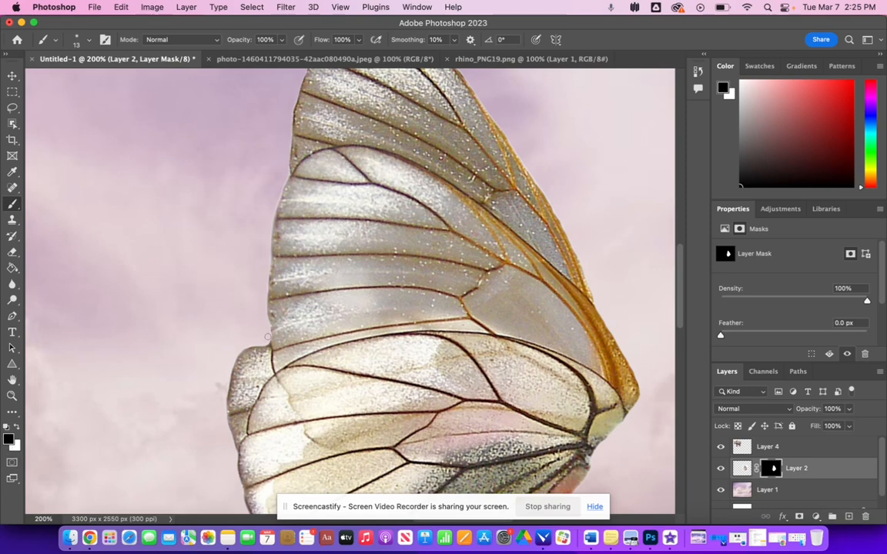
{"action": "left_click", "coordinate": [81, 43]}
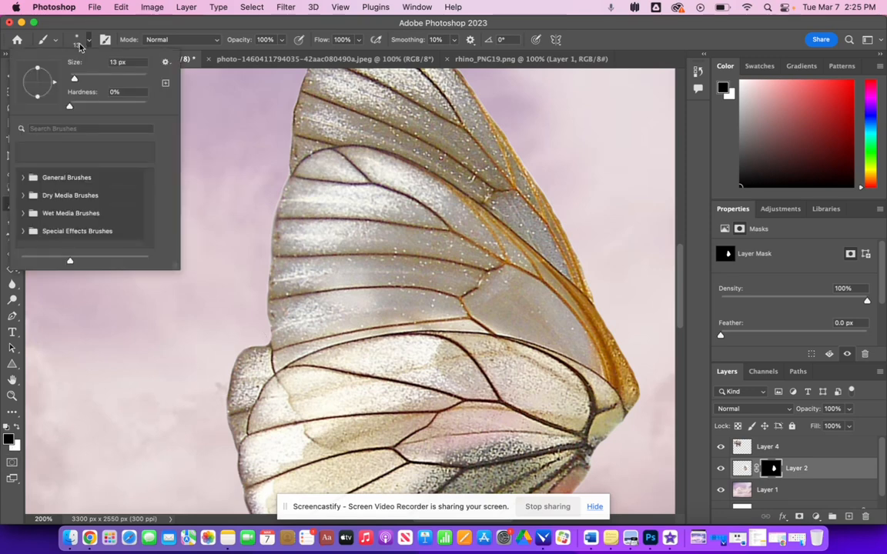
{"action": "left_click_drag", "start_coordinate": [95, 76], "coordinate": [97, 75]}
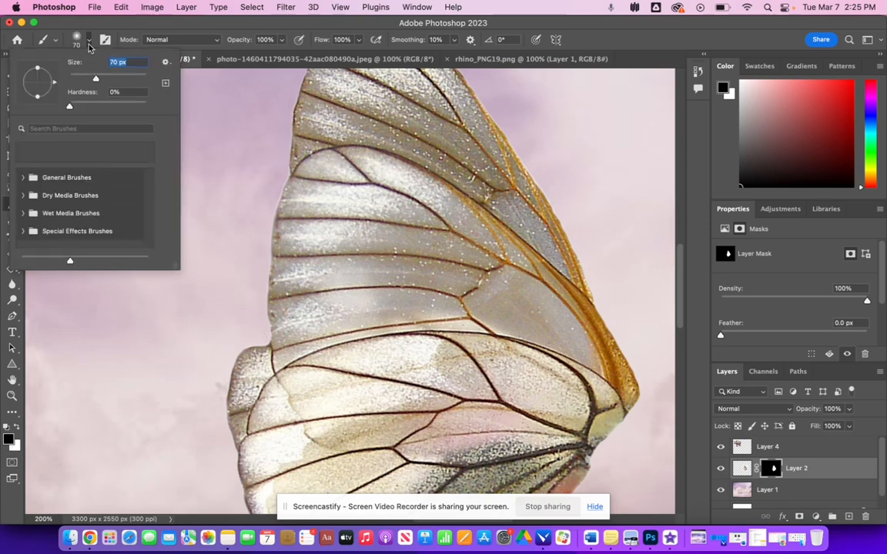
{"action": "key", "text": "Return"}
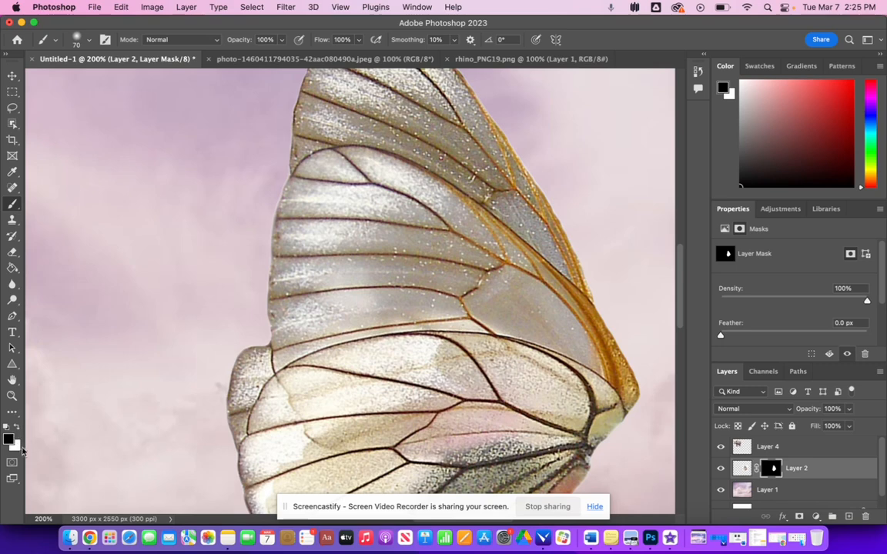
{"action": "mouse_move", "coordinate": [255, 269]}
{"action": "left_mouse_down"}
{"action": "mouse_move", "coordinate": [248, 304]}
{"action": "mouse_move", "coordinate": [258, 320]}
{"action": "mouse_move", "coordinate": [269, 283]}
{"action": "mouse_move", "coordinate": [247, 219]}
{"action": "mouse_move", "coordinate": [259, 180]}
{"action": "mouse_move", "coordinate": [286, 146]}
{"action": "mouse_move", "coordinate": [283, 262]}
{"action": "mouse_move", "coordinate": [257, 294]}
{"action": "mouse_move", "coordinate": [276, 175]}
{"action": "mouse_move", "coordinate": [290, 286]}
{"action": "mouse_move", "coordinate": [336, 194]}
{"action": "mouse_move", "coordinate": [304, 316]}
{"action": "mouse_move", "coordinate": [346, 123]}
{"action": "mouse_move", "coordinate": [327, 286]}
{"action": "left_mouse_up"}
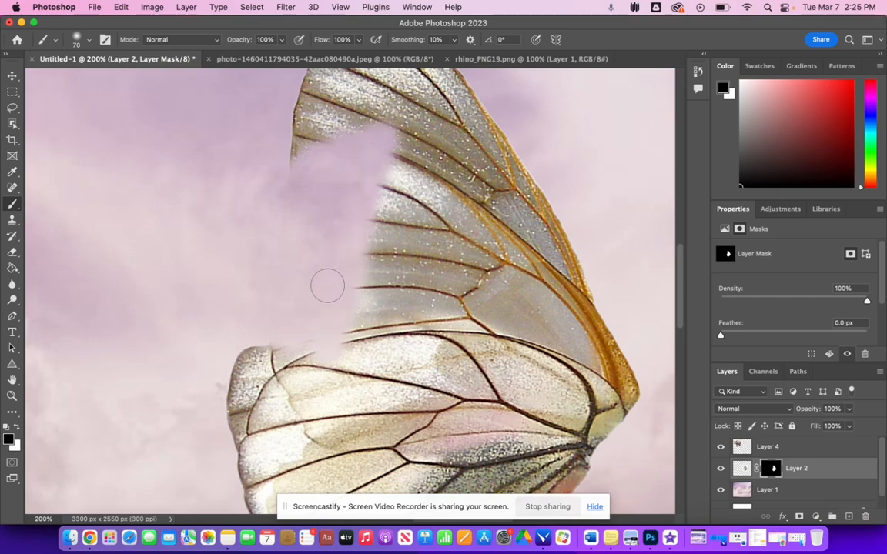
Step: Paint white on the layer mask over the wing's left side and slightly past its edge to reveal it
{"action": "left_click", "coordinate": [16, 427]}
{"action": "mouse_move", "coordinate": [406, 336]}
{"action": "left_mouse_down"}
{"action": "mouse_move", "coordinate": [330, 341]}
{"action": "mouse_move", "coordinate": [395, 175]}
{"action": "mouse_move", "coordinate": [355, 249]}
{"action": "mouse_move", "coordinate": [319, 359]}
{"action": "mouse_move", "coordinate": [326, 262]}
{"action": "mouse_move", "coordinate": [371, 135]}
{"action": "mouse_move", "coordinate": [362, 129]}
{"action": "mouse_move", "coordinate": [306, 238]}
{"action": "mouse_move", "coordinate": [297, 341]}
{"action": "mouse_move", "coordinate": [310, 161]}
{"action": "mouse_move", "coordinate": [284, 257]}
{"action": "mouse_move", "coordinate": [287, 342]}
{"action": "mouse_move", "coordinate": [284, 245]}
{"action": "mouse_move", "coordinate": [295, 195]}
{"action": "mouse_move", "coordinate": [305, 179]}
{"action": "mouse_move", "coordinate": [275, 244]}
{"action": "mouse_move", "coordinate": [271, 300]}
{"action": "mouse_move", "coordinate": [282, 348]}
{"action": "mouse_move", "coordinate": [282, 271]}
{"action": "mouse_move", "coordinate": [304, 167]}
{"action": "mouse_move", "coordinate": [269, 236]}
{"action": "left_mouse_up"}
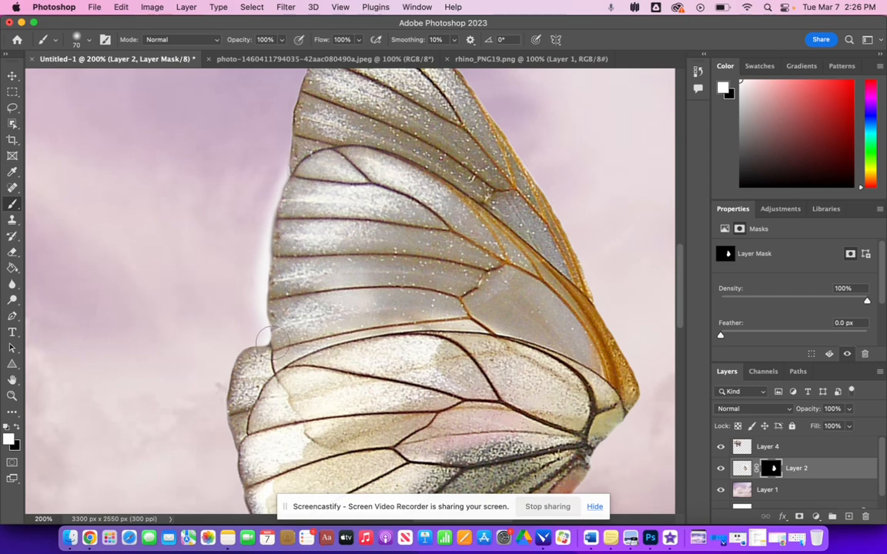
{"action": "mouse_move", "coordinate": [270, 317]}
{"action": "left_mouse_down"}
{"action": "mouse_move", "coordinate": [276, 233]}
{"action": "mouse_move", "coordinate": [306, 160]}
{"action": "mouse_move", "coordinate": [265, 201]}
{"action": "mouse_move", "coordinate": [251, 293]}
{"action": "mouse_move", "coordinate": [262, 366]}
{"action": "left_mouse_up"}
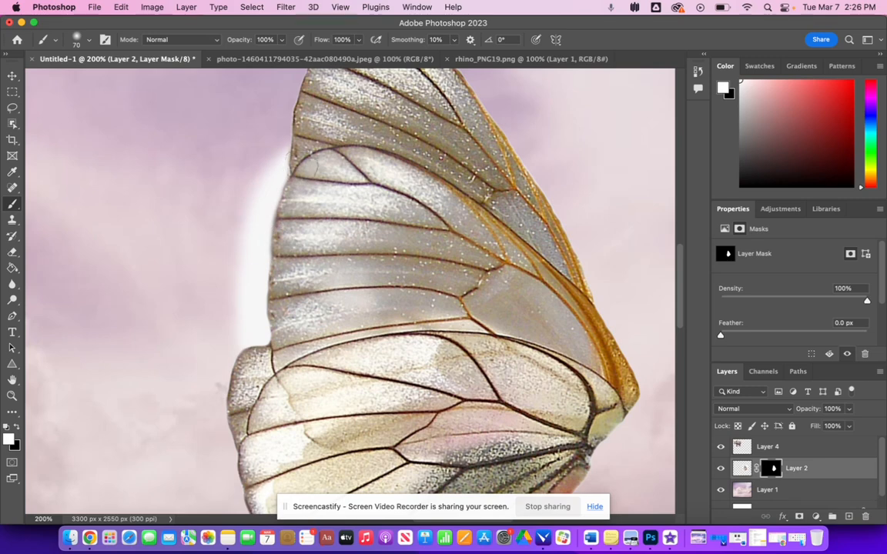
Step: Select the area outside the wing with the Magic Wand, paint its white fringe black on the mask, and deselect
{"action": "left_click", "coordinate": [13, 124]}
{"action": "right_click", "coordinate": [12, 124]}
{"action": "left_click", "coordinate": [69, 140]}
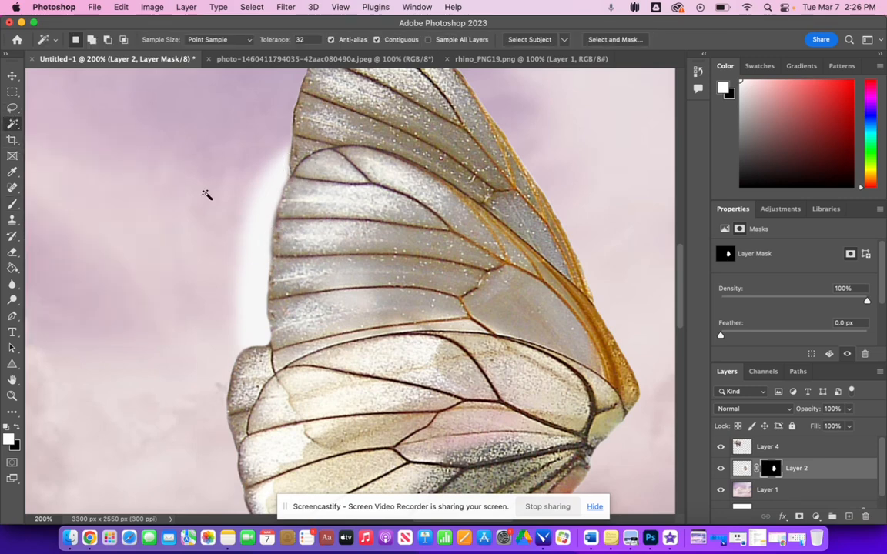
{"action": "left_click", "coordinate": [264, 223]}
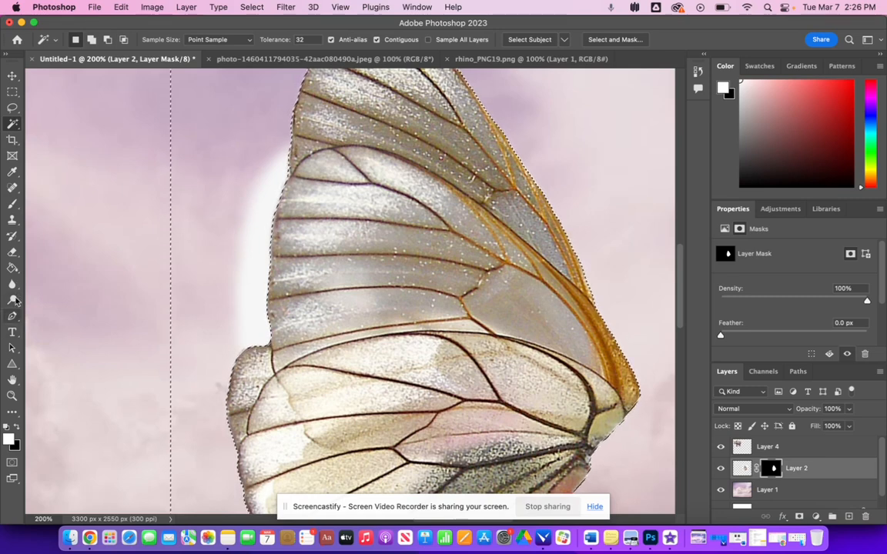
{"action": "left_click", "coordinate": [12, 203]}
{"action": "key", "text": "x"}
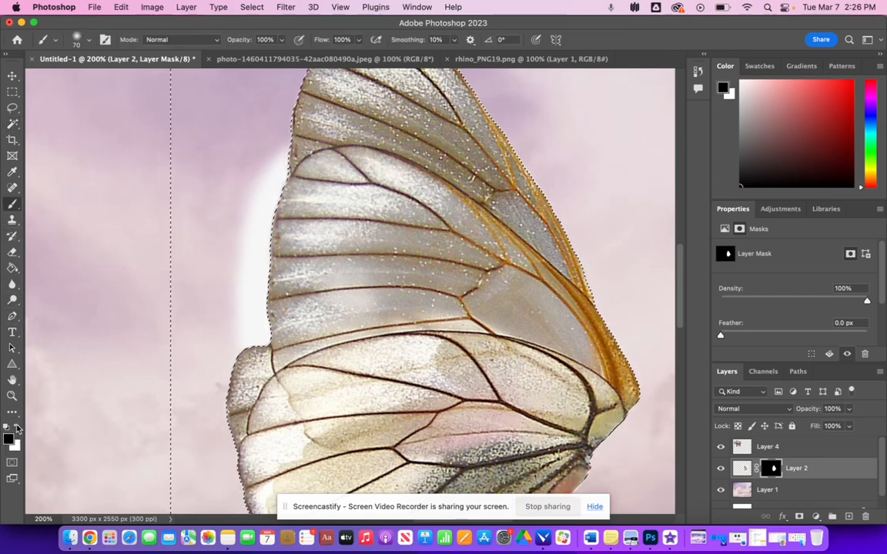
{"action": "mouse_move", "coordinate": [298, 366]}
{"action": "left_mouse_down"}
{"action": "mouse_move", "coordinate": [231, 308]}
{"action": "mouse_move", "coordinate": [235, 193]}
{"action": "mouse_move", "coordinate": [256, 135]}
{"action": "mouse_move", "coordinate": [215, 380]}
{"action": "mouse_move", "coordinate": [224, 208]}
{"action": "left_mouse_up"}
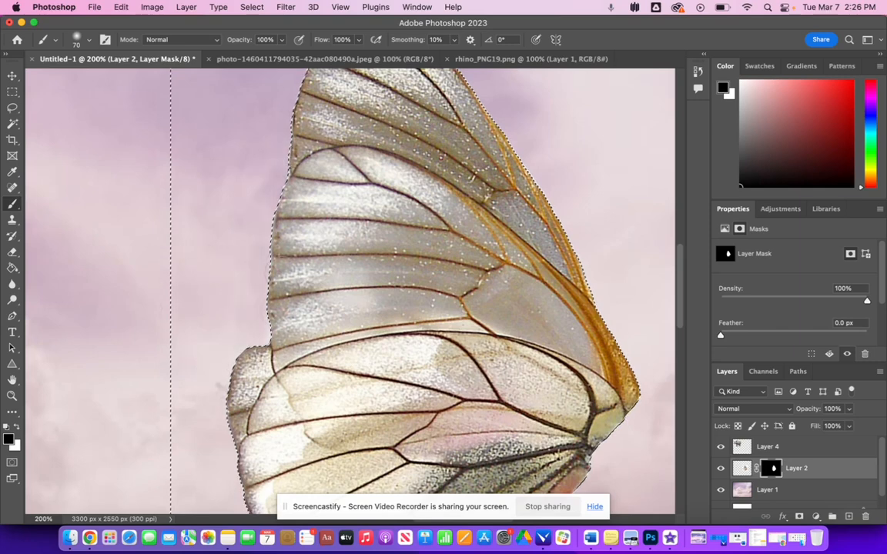
{"action": "left_click", "coordinate": [12, 92]}
{"action": "left_click", "coordinate": [235, 214]}
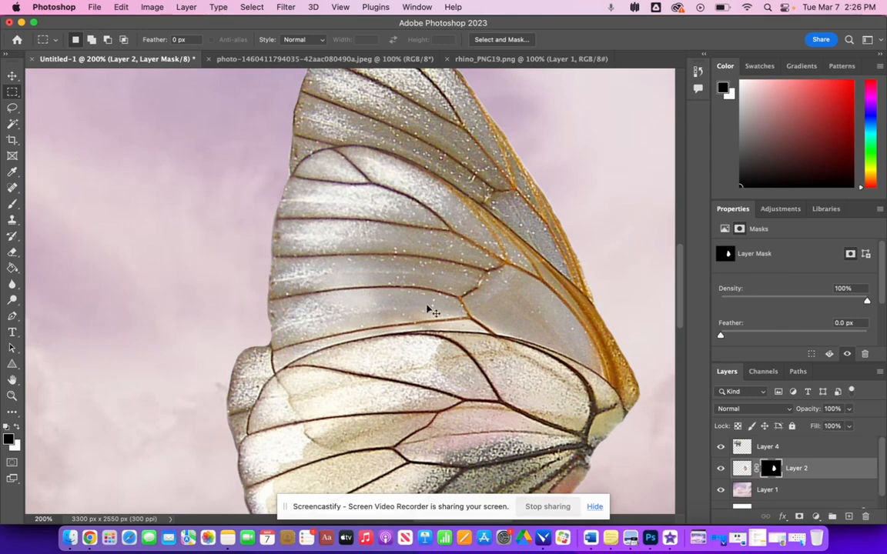
Step: Move the rhino down toward the centre of the sky and place the butterfly wing above it to the right
{"action": "key", "text": "super+minus"}
{"action": "key", "text": "super+minus"}
{"action": "key", "text": "super+minus"}
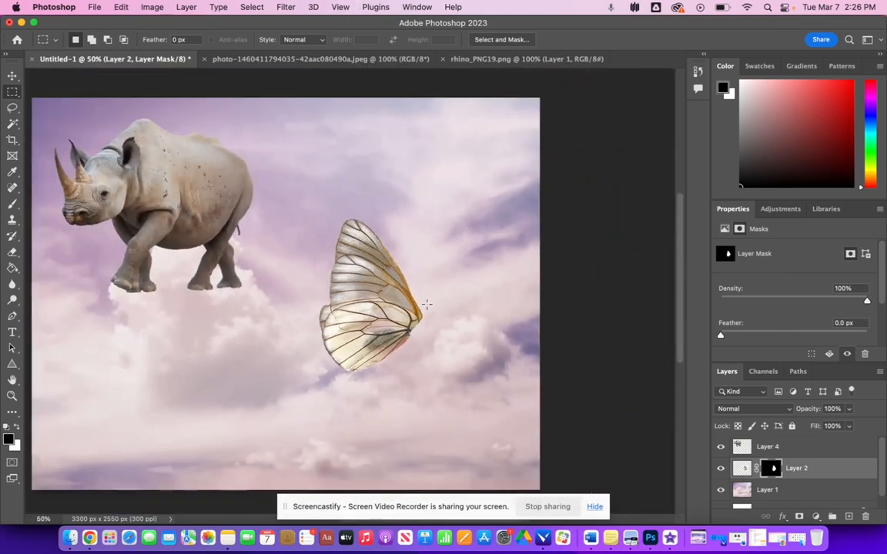
{"action": "left_click", "coordinate": [17, 76]}
{"action": "left_click_drag", "start_coordinate": [185, 204], "coordinate": [269, 316]}
{"action": "left_click_drag", "start_coordinate": [380, 302], "coordinate": [392, 229]}
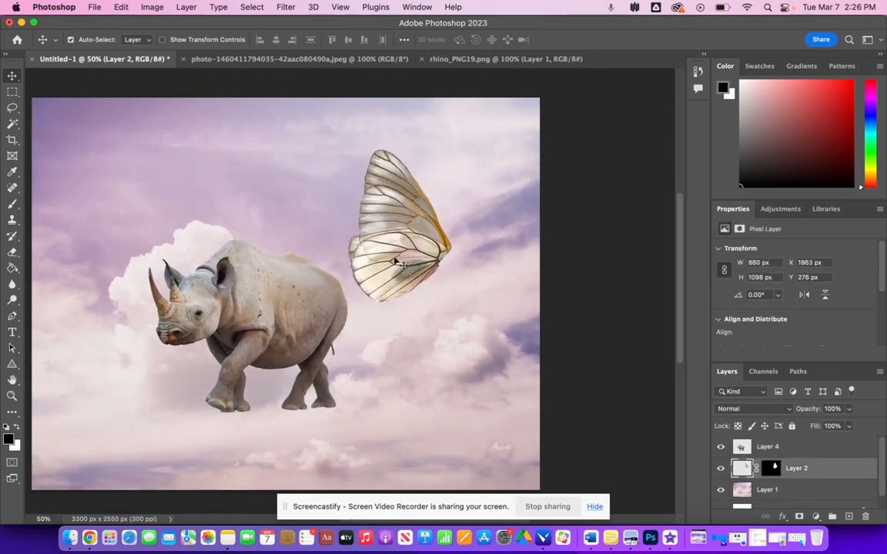
Step: Flip the butterfly wing horizontally
{"action": "left_click", "coordinate": [121, 7]}
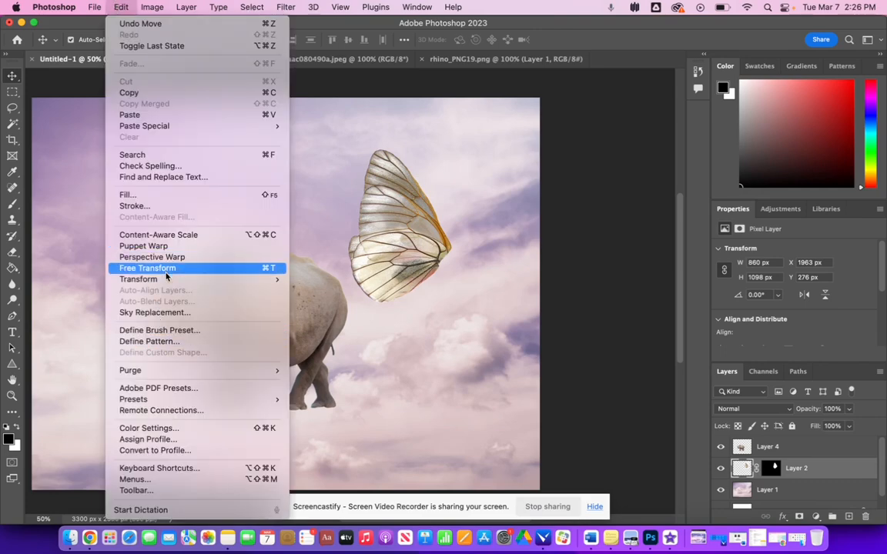
{"action": "mouse_move", "coordinate": [164, 280]}
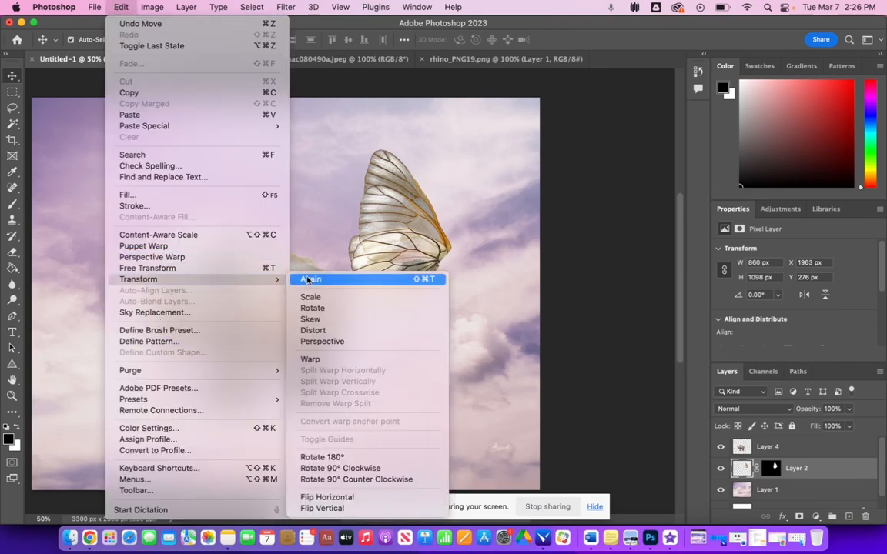
{"action": "left_click", "coordinate": [381, 499]}
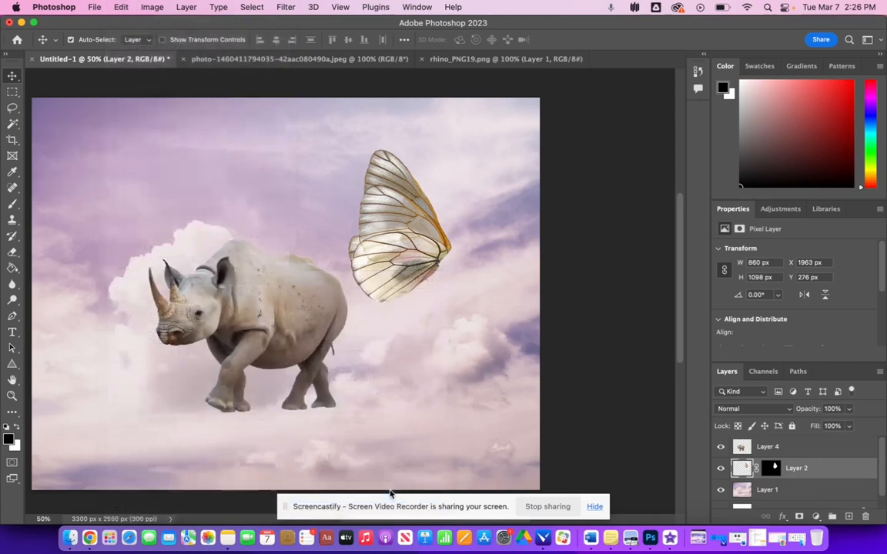
Step: Rotate the butterfly wing counterclockwise with Free Transform and position it on the rhino's back
{"action": "left_click", "coordinate": [120, 7]}
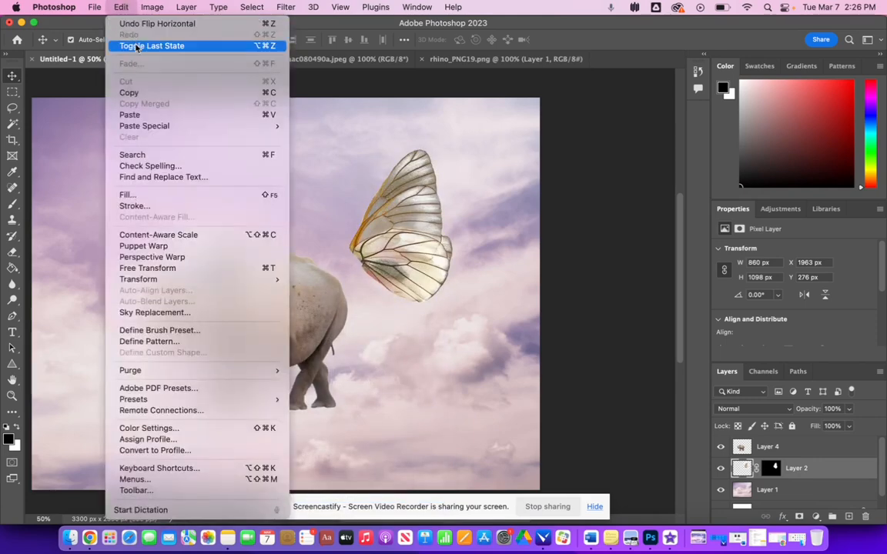
{"action": "left_click", "coordinate": [170, 271]}
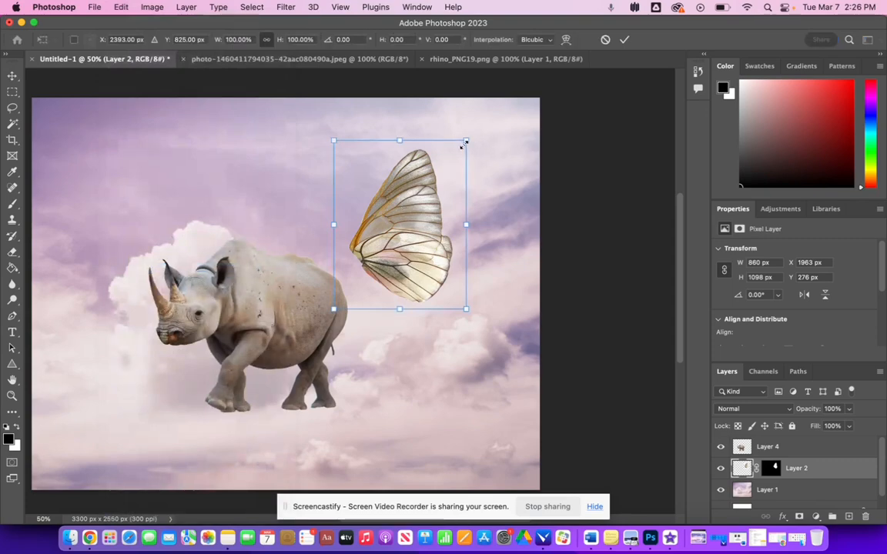
{"action": "left_click_drag", "start_coordinate": [476, 132], "coordinate": [424, 112]}
{"action": "mouse_move", "coordinate": [409, 243]}
{"action": "left_mouse_down"}
{"action": "mouse_move", "coordinate": [327, 217]}
{"action": "mouse_move", "coordinate": [293, 230]}
{"action": "mouse_move", "coordinate": [416, 245]}
{"action": "mouse_move", "coordinate": [411, 236]}
{"action": "left_mouse_up"}
{"action": "mouse_move", "coordinate": [308, 238]}
{"action": "left_mouse_down"}
{"action": "mouse_move", "coordinate": [314, 215]}
{"action": "mouse_move", "coordinate": [302, 219]}
{"action": "mouse_move", "coordinate": [308, 232]}
{"action": "left_mouse_up"}
{"action": "key", "text": "Return"}
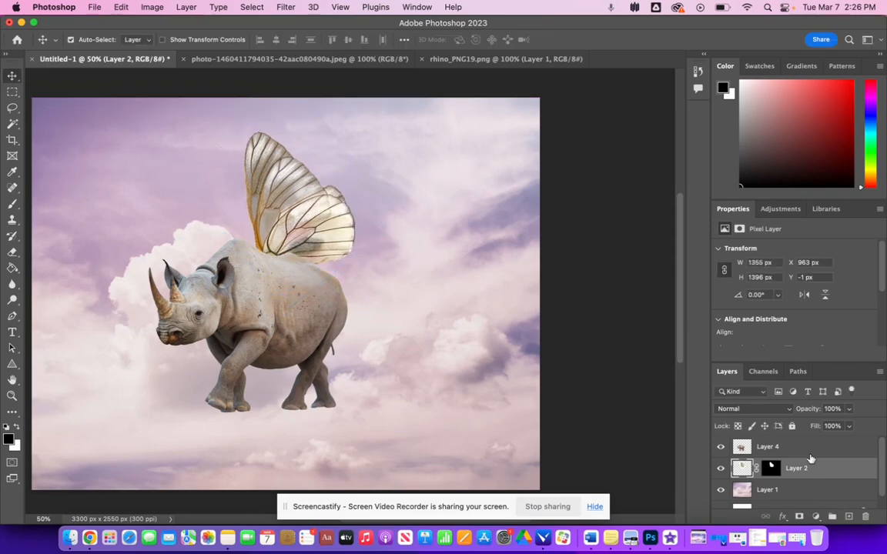
Step: Move the wing layer above the rhino layer, then rotate the wing slightly further counterclockwise and reposition it on the back
{"action": "left_click_drag", "start_coordinate": [788, 479], "coordinate": [770, 440]}
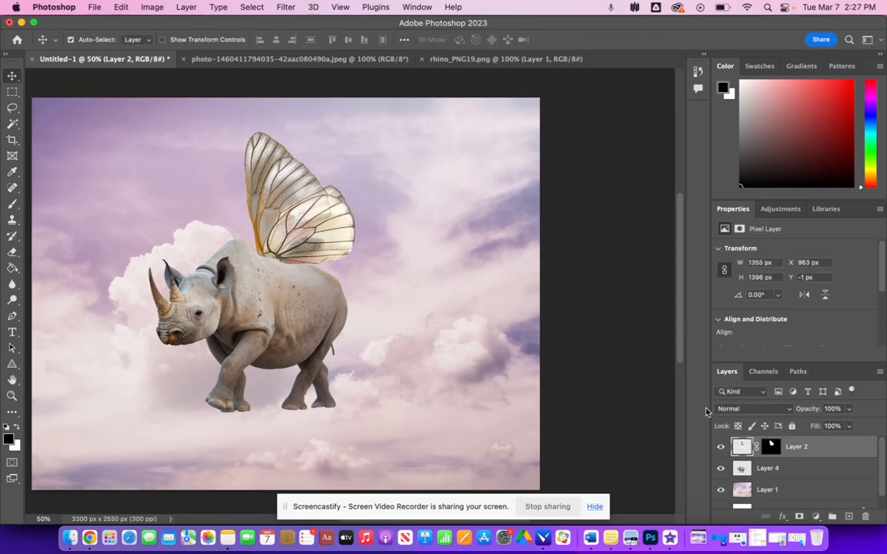
{"action": "mouse_move", "coordinate": [310, 232]}
{"action": "left_mouse_down"}
{"action": "mouse_move", "coordinate": [291, 197]}
{"action": "mouse_move", "coordinate": [287, 207]}
{"action": "mouse_move", "coordinate": [318, 229]}
{"action": "left_mouse_up"}
{"action": "key", "text": "ctrl+t"}
{"action": "left_click_drag", "start_coordinate": [399, 312], "coordinate": [407, 286]}
{"action": "left_click_drag", "start_coordinate": [304, 245], "coordinate": [292, 239]}
{"action": "key", "text": "Return"}
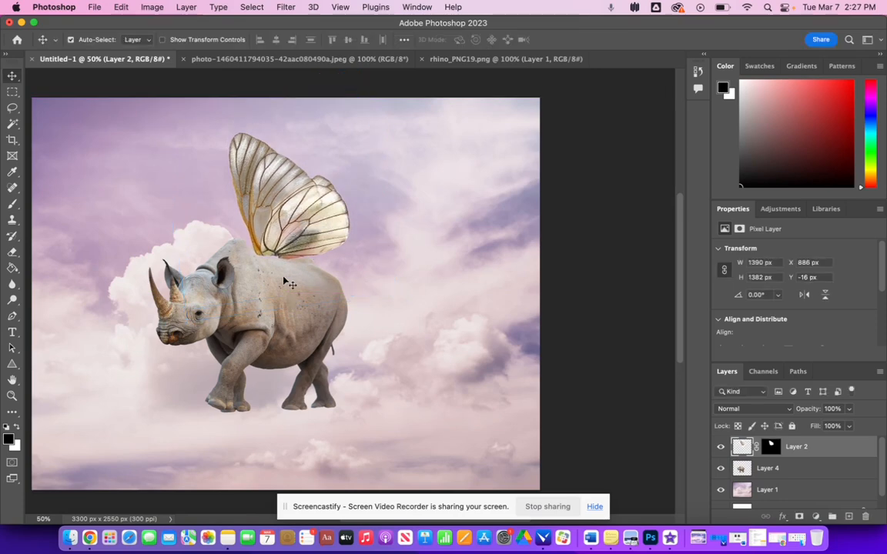
Step: Shift the wing slightly left along the rhino's back, toward the shoulders
{"action": "key", "text": "super+plus"}
{"action": "key", "text": "super+plus"}
{"action": "mouse_move", "coordinate": [223, 201]}
{"action": "left_mouse_down"}
{"action": "mouse_move", "coordinate": [241, 178]}
{"action": "mouse_move", "coordinate": [206, 198]}
{"action": "left_mouse_up"}
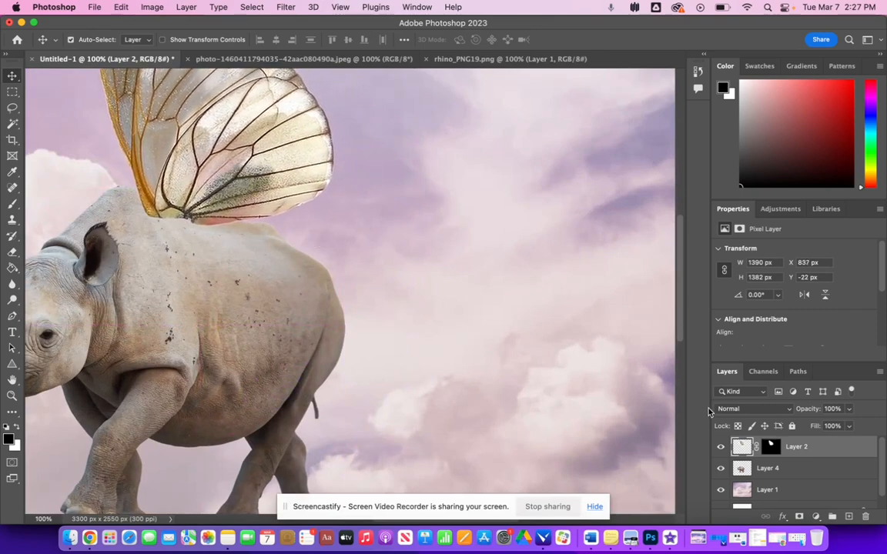
{"action": "key", "text": "super+minus"}
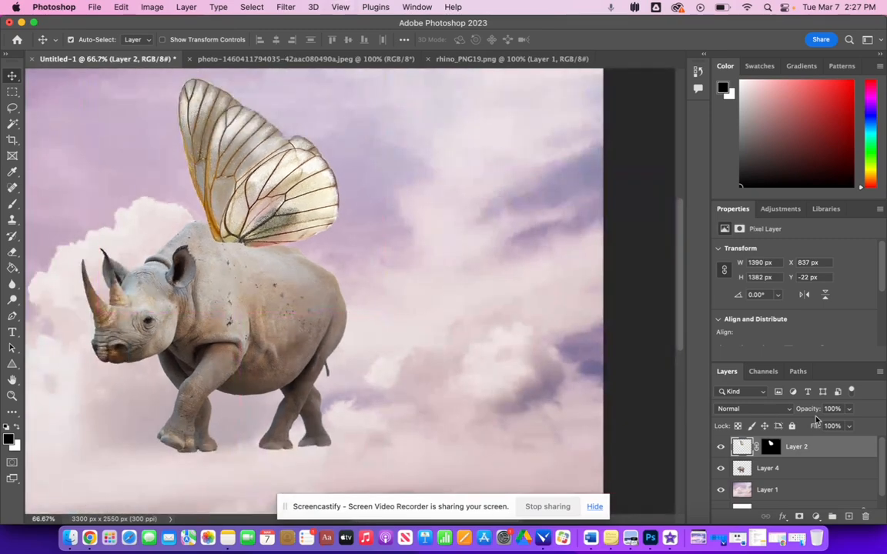
Step: Try the Darken blend mode on the butterfly wing layer and restore it to Normal
{"action": "left_click", "coordinate": [775, 413]}
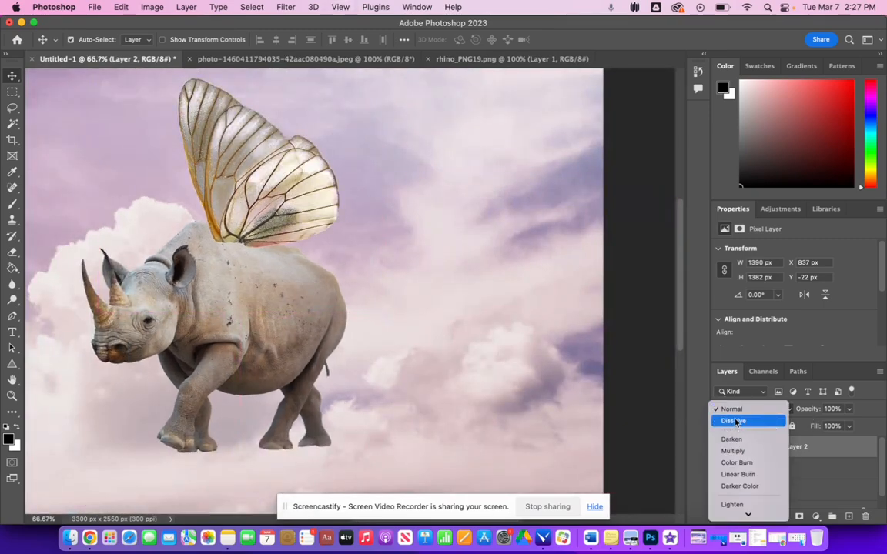
{"action": "left_click", "coordinate": [732, 439]}
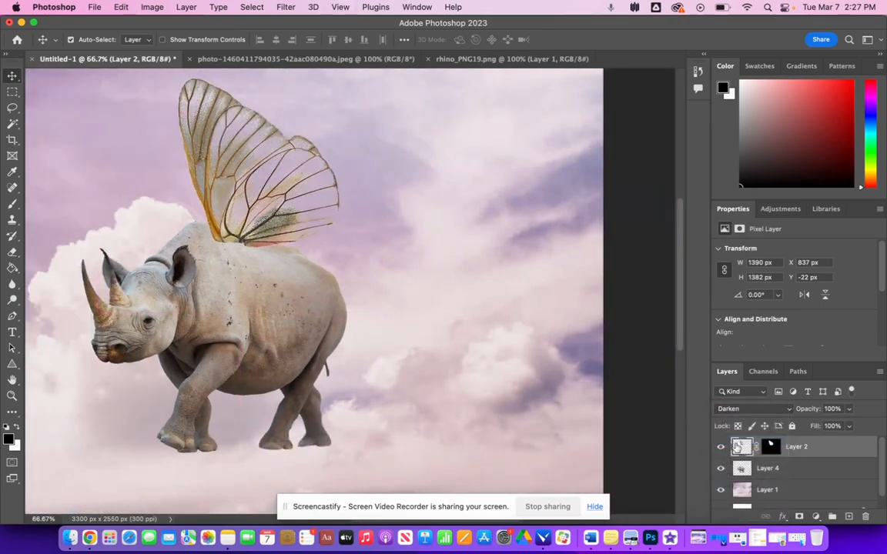
{"action": "left_click", "coordinate": [741, 408]}
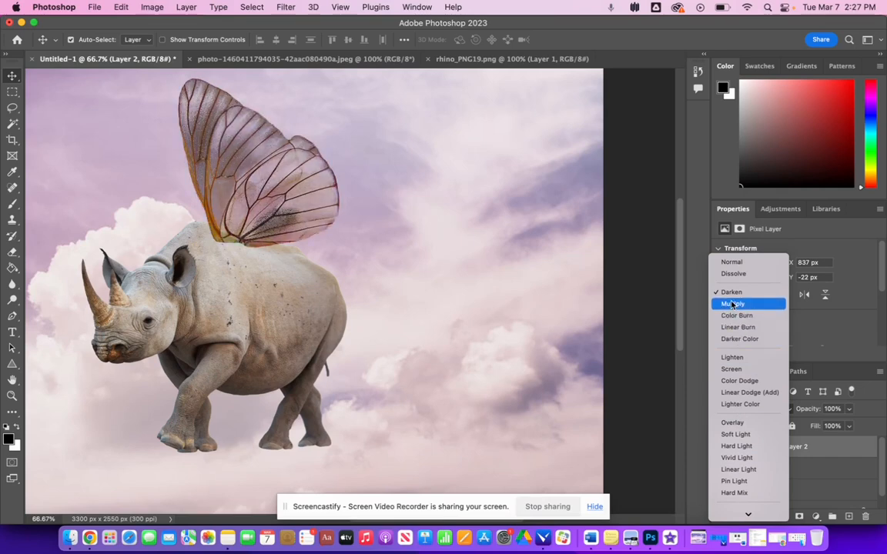
{"action": "left_click", "coordinate": [731, 262]}
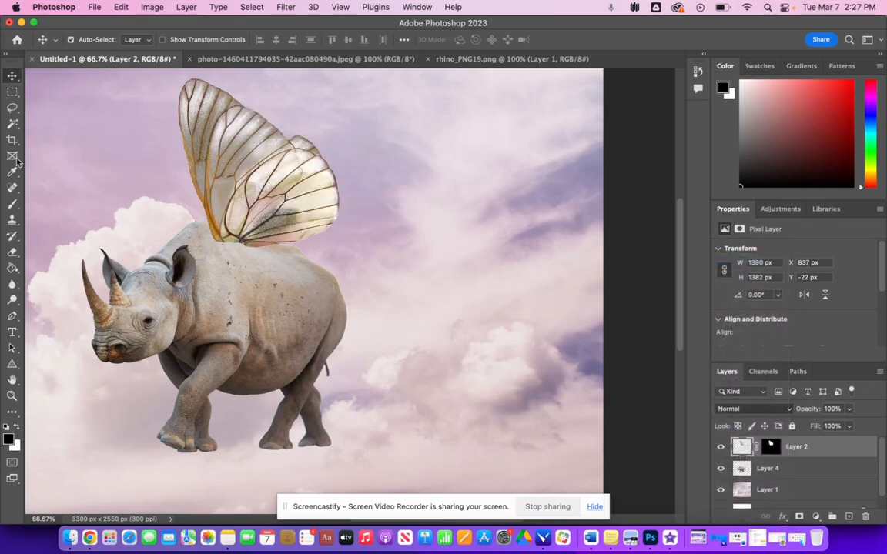
Step: Nudge the butterfly wing slightly down and toward the rhino's rear, and lower the wing layer's opacity to 32%
{"action": "mouse_move", "coordinate": [283, 216]}
{"action": "left_mouse_down"}
{"action": "mouse_move", "coordinate": [284, 201]}
{"action": "mouse_move", "coordinate": [293, 207]}
{"action": "mouse_move", "coordinate": [285, 214]}
{"action": "mouse_move", "coordinate": [294, 198]}
{"action": "mouse_move", "coordinate": [289, 217]}
{"action": "left_mouse_up"}
{"action": "key", "text": "super+equal"}
{"action": "key", "text": "super+equal"}
{"action": "key", "text": "super+minus"}
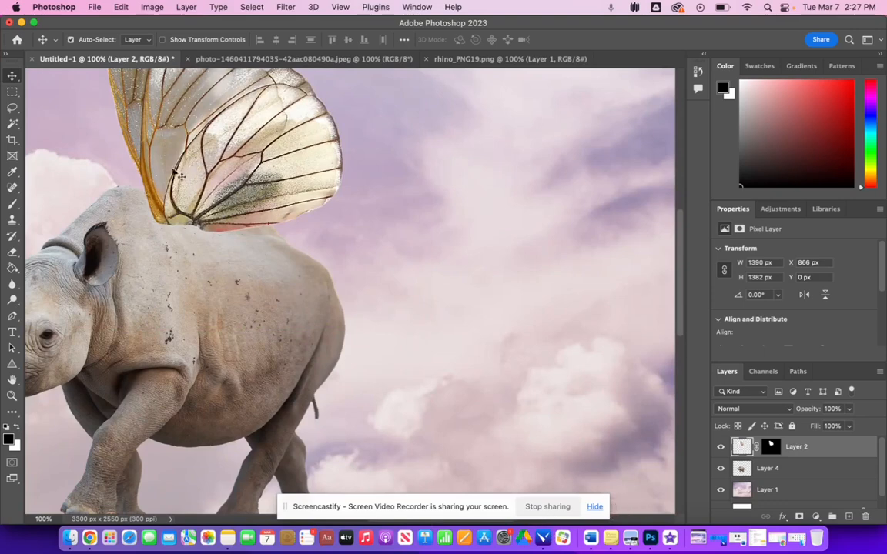
{"action": "left_click", "coordinate": [849, 411]}
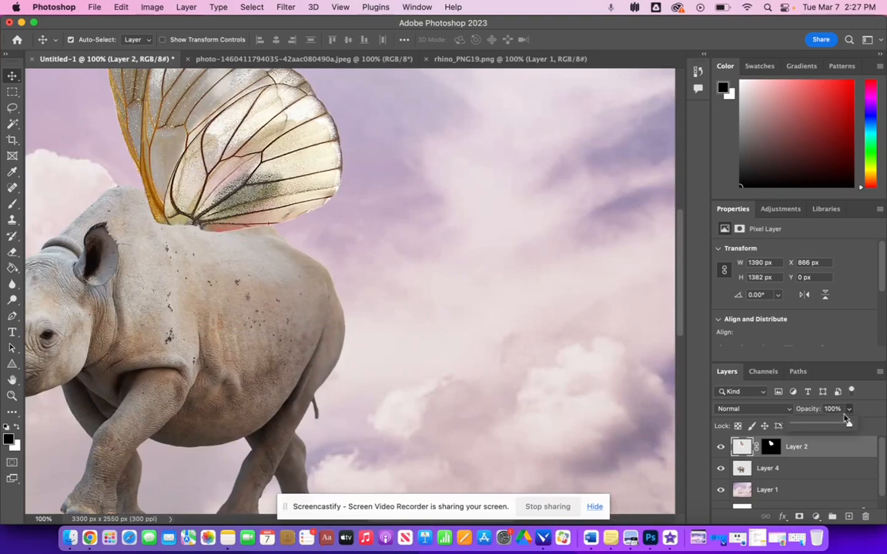
{"action": "left_click_drag", "start_coordinate": [831, 426], "coordinate": [809, 425]}
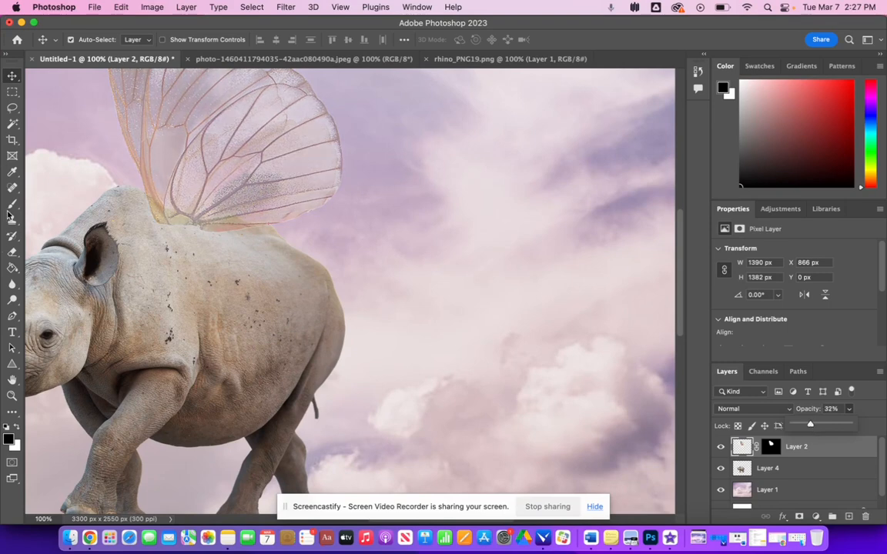
Step: Brush black on the wing's layer mask to hide the wing base overlapping the rhino's back, and restore the layer opacity to 100%
{"action": "left_click", "coordinate": [12, 203]}
{"action": "left_click", "coordinate": [771, 448]}
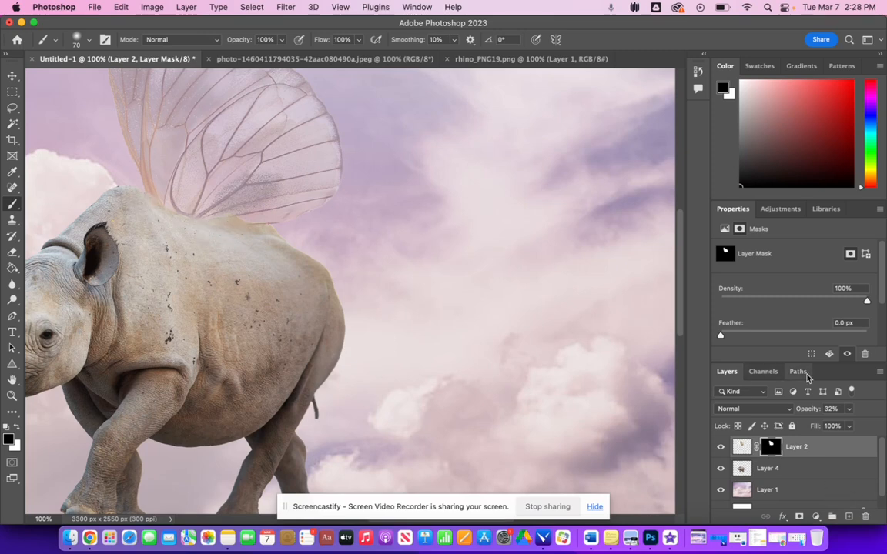
{"action": "left_click", "coordinate": [848, 426]}
{"action": "left_click_drag", "start_coordinate": [846, 426], "coordinate": [876, 423]}
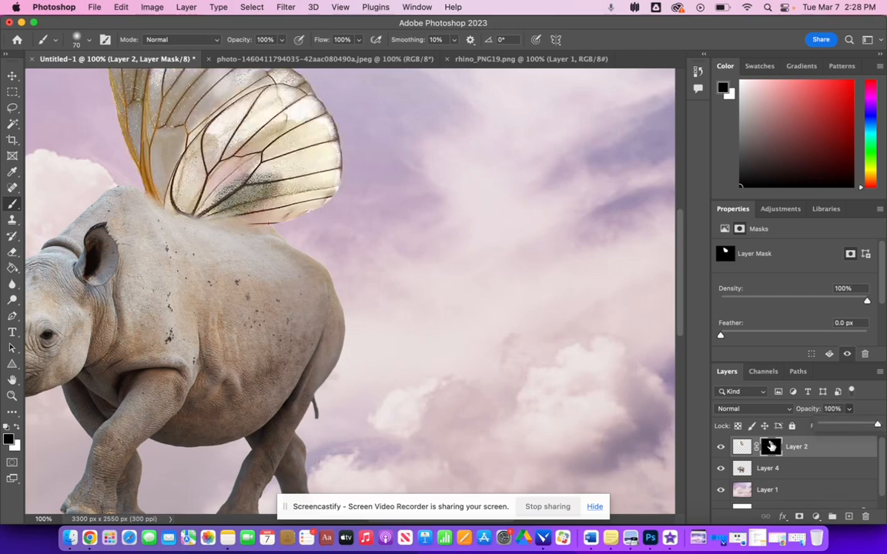
Step: Move the rhino layer above the butterfly wing layer so the wing base sits behind the back
{"action": "left_click", "coordinate": [746, 445]}
{"action": "left_click", "coordinate": [848, 426]}
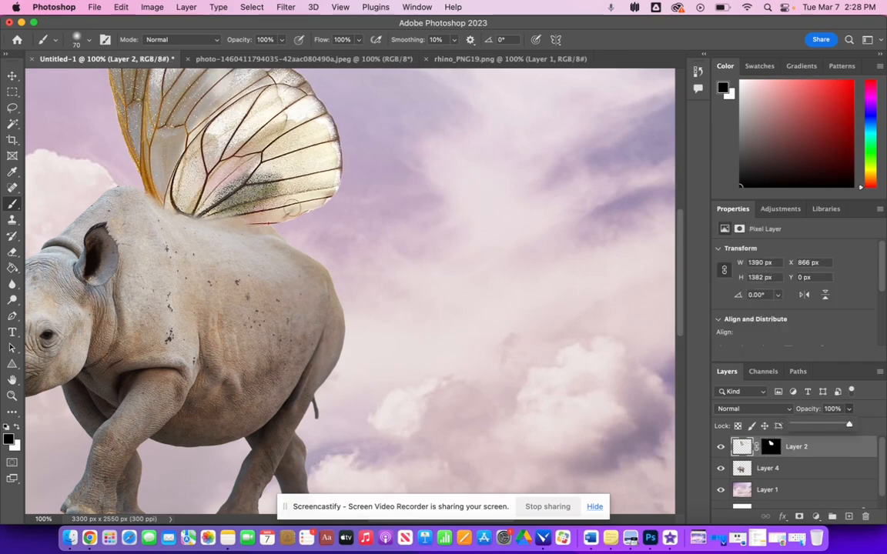
{"action": "left_click_drag", "start_coordinate": [774, 471], "coordinate": [777, 445]}
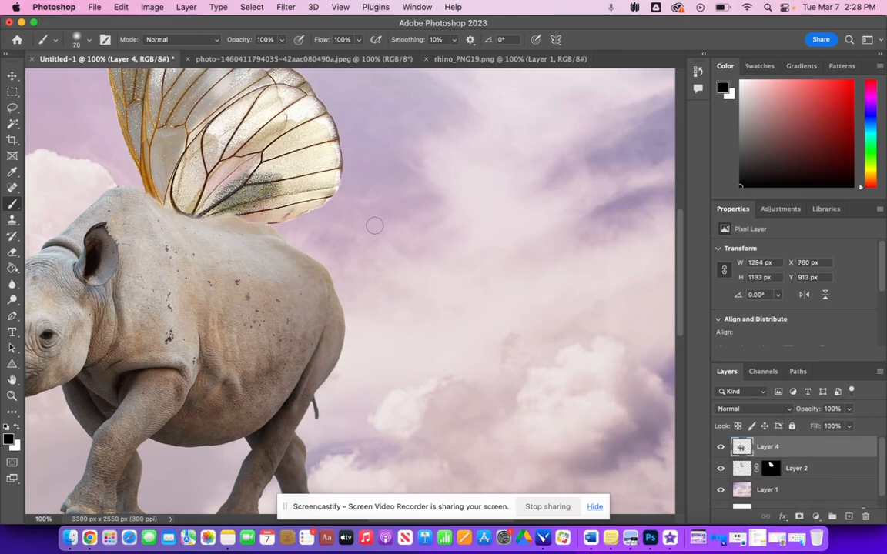
{"action": "key", "text": "super+minus"}
{"action": "key", "text": "super+minus"}
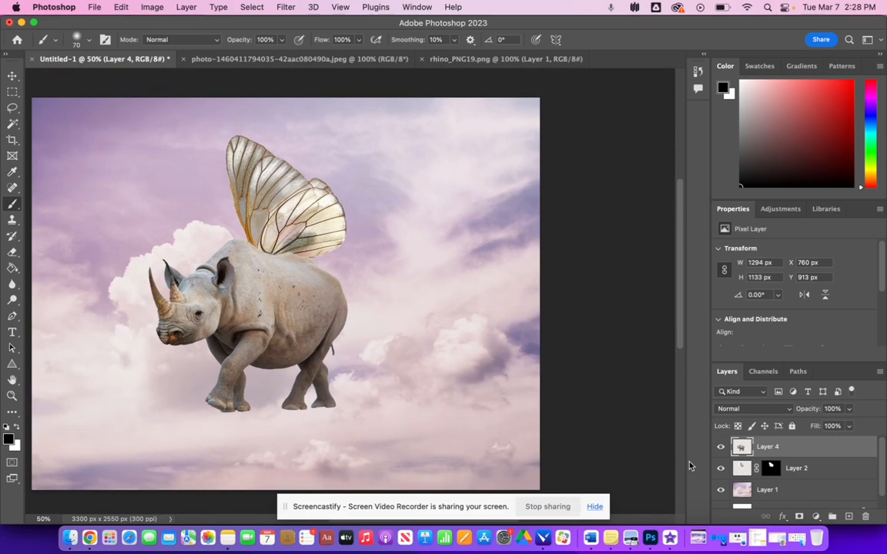
Step: Hide the wing and rhino layers and select the large cloud on the sky layer with the Quick Selection tool
{"action": "left_click", "coordinate": [721, 468]}
{"action": "left_click", "coordinate": [721, 446]}
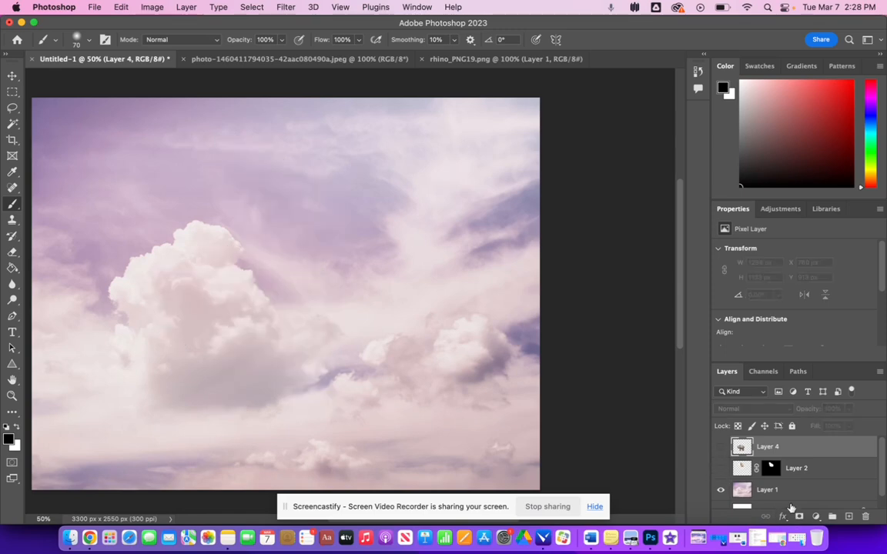
{"action": "left_click", "coordinate": [785, 493]}
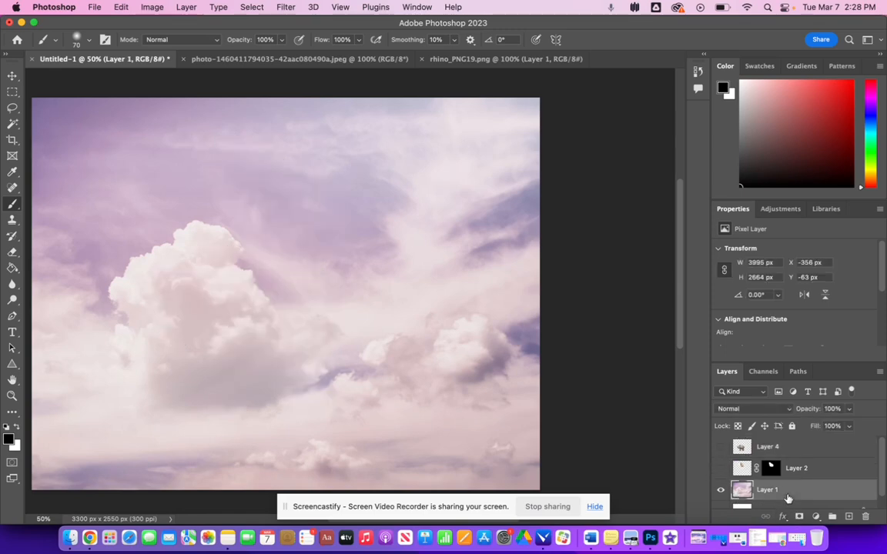
{"action": "left_click", "coordinate": [12, 124]}
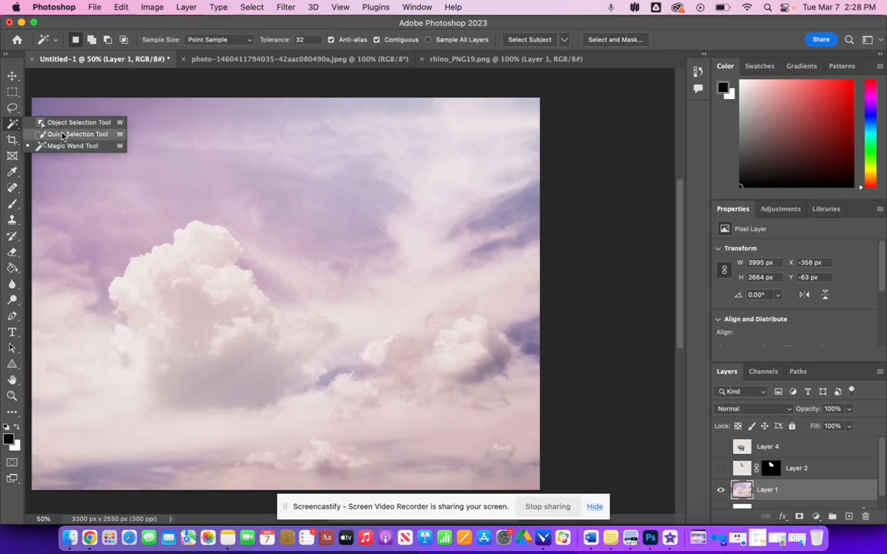
{"action": "left_click", "coordinate": [62, 135]}
{"action": "left_click", "coordinate": [97, 41]}
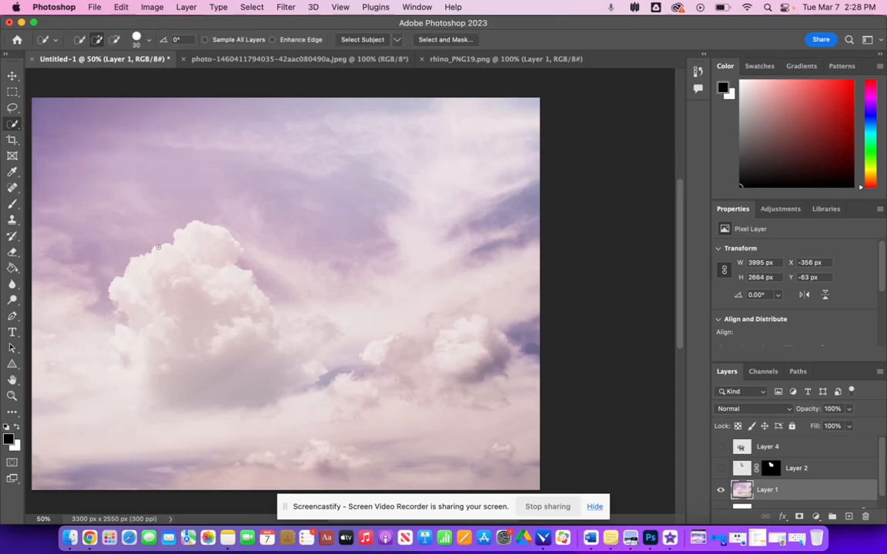
{"action": "mouse_move", "coordinate": [149, 330]}
{"action": "left_mouse_down"}
{"action": "mouse_move", "coordinate": [163, 264]}
{"action": "mouse_move", "coordinate": [208, 250]}
{"action": "mouse_move", "coordinate": [276, 362]}
{"action": "mouse_move", "coordinate": [210, 374]}
{"action": "mouse_move", "coordinate": [136, 369]}
{"action": "mouse_move", "coordinate": [185, 391]}
{"action": "mouse_move", "coordinate": [251, 379]}
{"action": "left_mouse_up"}
Step: Copy the selected cloud onto a new layer and move the copy to the right side of the sky
{"action": "left_click", "coordinate": [127, 6]}
{"action": "left_click", "coordinate": [134, 92]}
{"action": "left_click", "coordinate": [125, 5]}
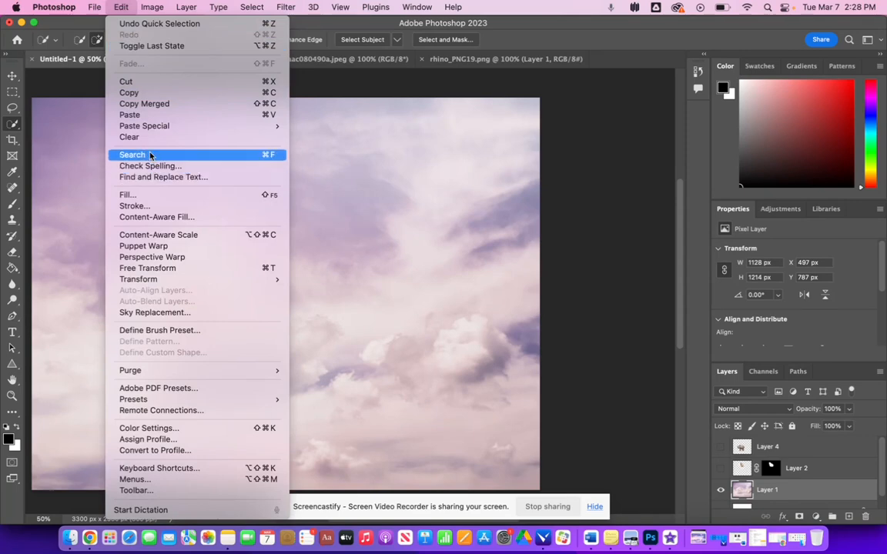
{"action": "left_click", "coordinate": [145, 116]}
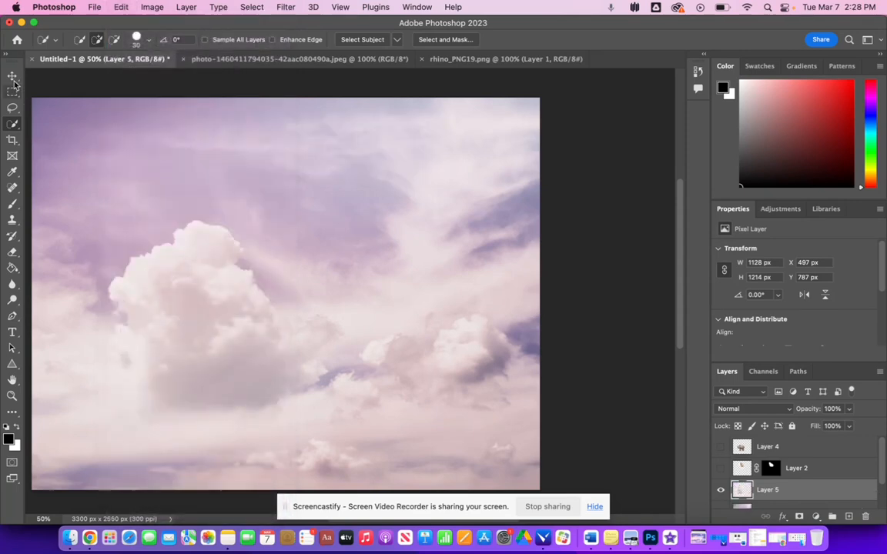
{"action": "key", "text": "v"}
{"action": "left_click_drag", "start_coordinate": [185, 305], "coordinate": [414, 326]}
Step: Show the wing and rhino again, bring the cloud copy in front of the rhino's hind legs, and set its blend mode to Lighten
{"action": "left_click", "coordinate": [718, 468]}
{"action": "left_click", "coordinate": [719, 447]}
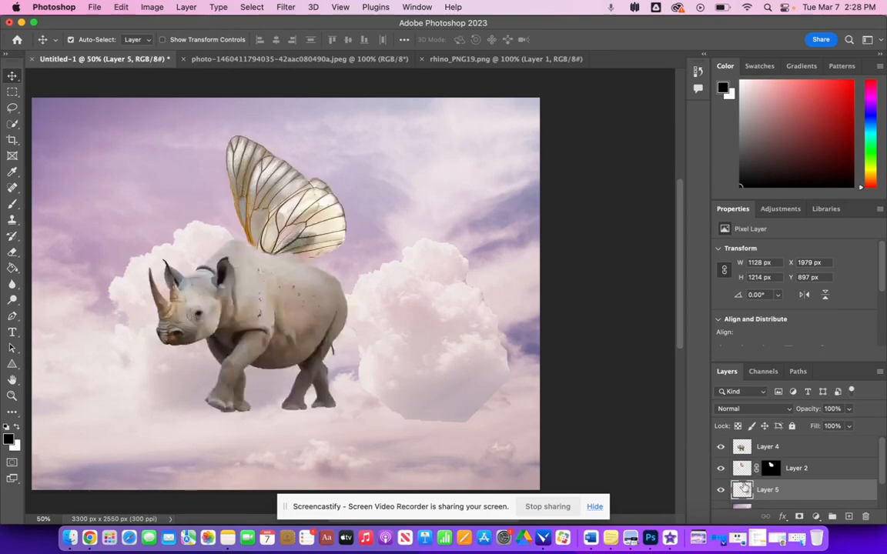
{"action": "left_click_drag", "start_coordinate": [762, 494], "coordinate": [754, 444]}
{"action": "left_click_drag", "start_coordinate": [478, 313], "coordinate": [377, 412]}
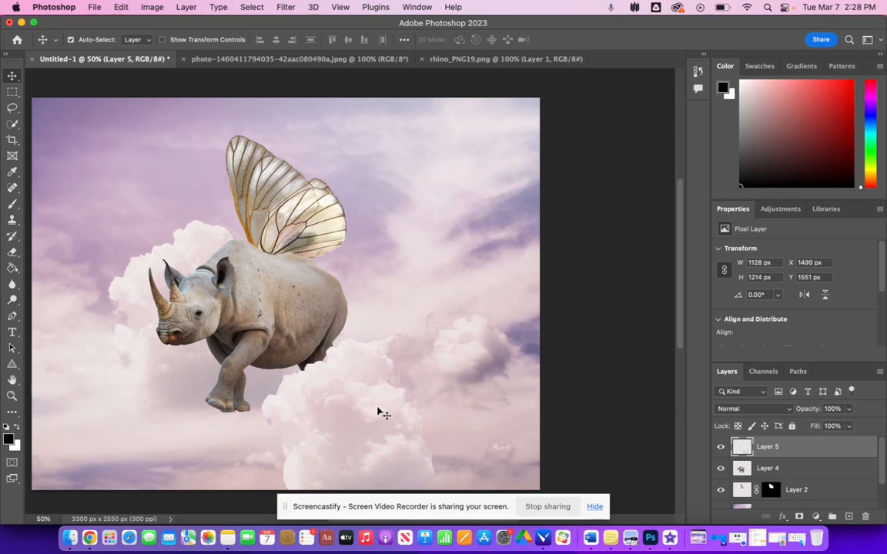
{"action": "left_click", "coordinate": [756, 410]}
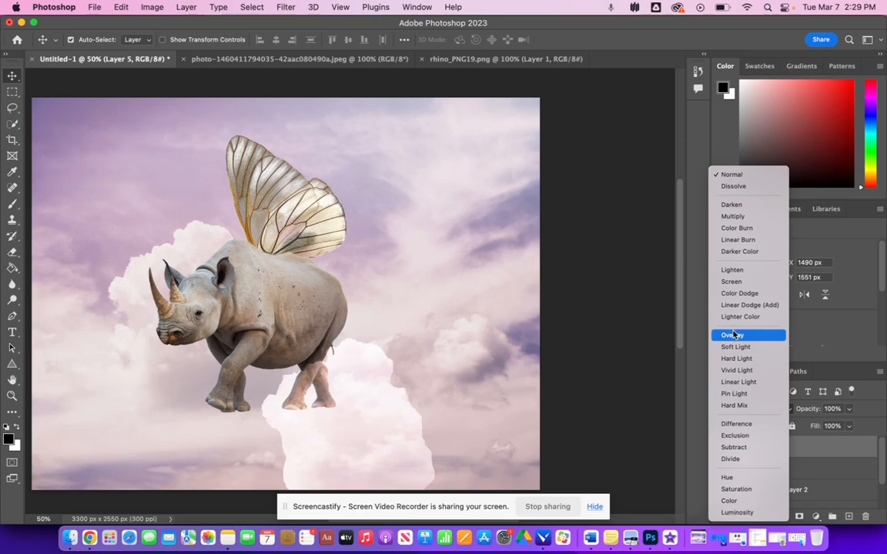
{"action": "left_click", "coordinate": [748, 270]}
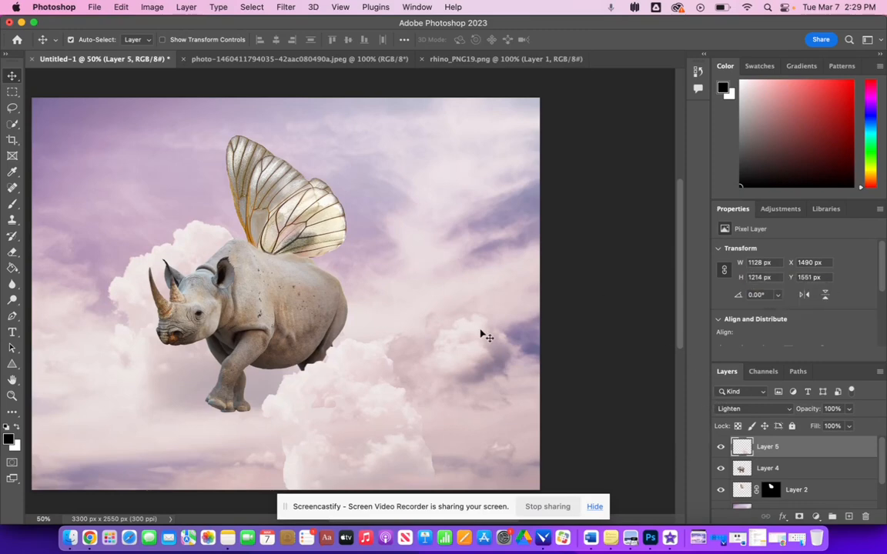
Step: Paste a second cloud copy, place it above and right of the first one, and set its blend mode to Lighten
{"action": "left_click", "coordinate": [117, 7]}
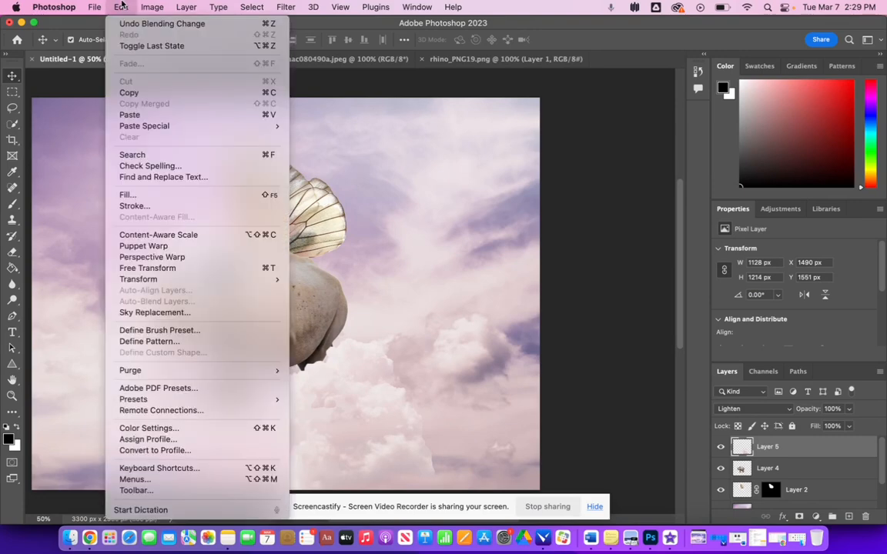
{"action": "left_click", "coordinate": [129, 115]}
{"action": "left_click_drag", "start_coordinate": [320, 289], "coordinate": [471, 349]}
{"action": "left_click", "coordinate": [762, 409]}
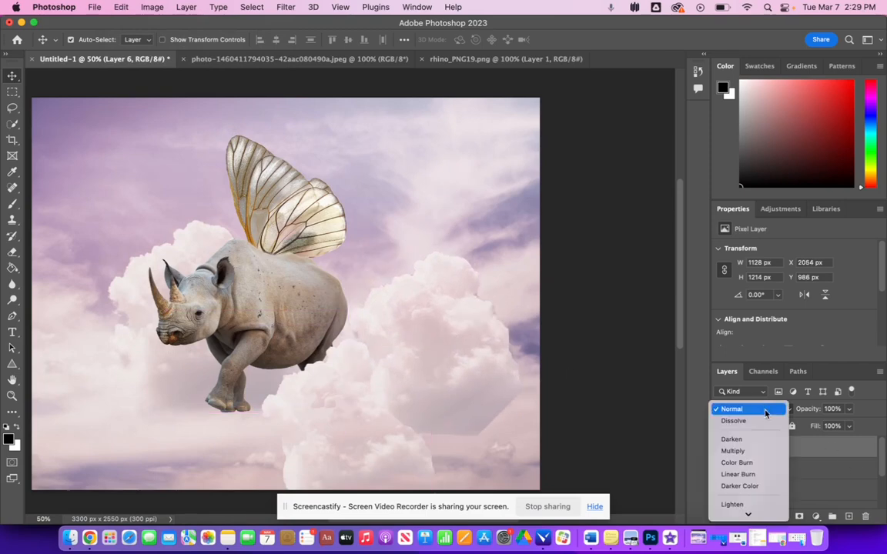
{"action": "left_click", "coordinate": [759, 504]}
{"action": "mouse_move", "coordinate": [461, 359]}
{"action": "left_mouse_down"}
{"action": "mouse_move", "coordinate": [492, 364]}
{"action": "mouse_move", "coordinate": [465, 350]}
{"action": "left_mouse_up"}
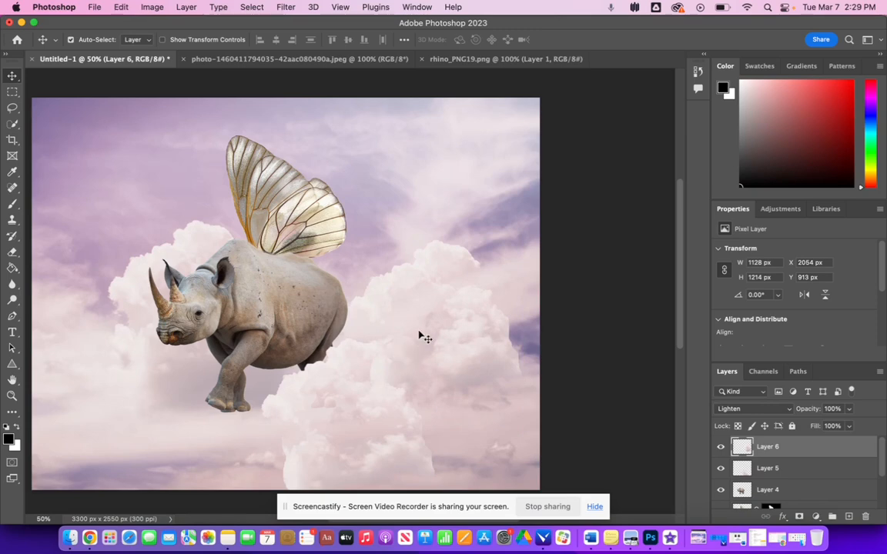
Step: Start saving the composite on the computer instead of to Creative Cloud
{"action": "left_click", "coordinate": [94, 6]}
{"action": "left_click", "coordinate": [115, 131]}
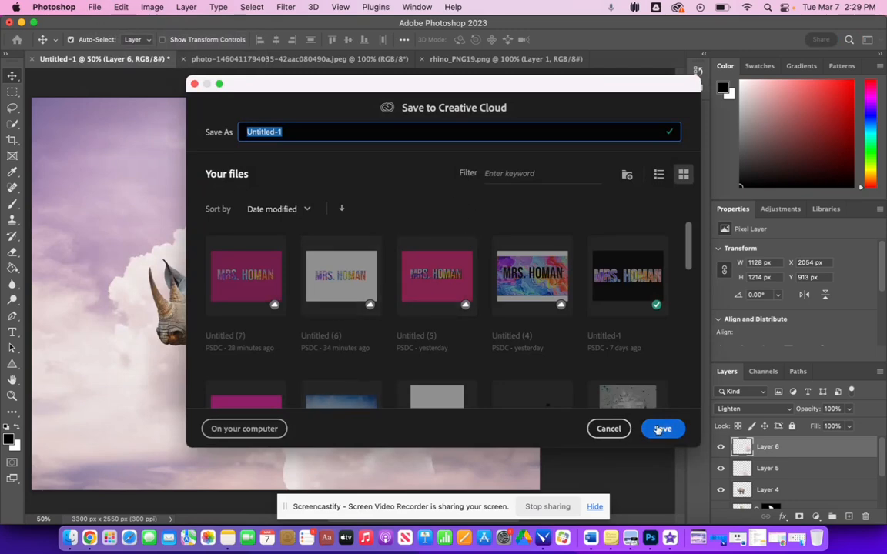
{"action": "left_click", "coordinate": [258, 427]}
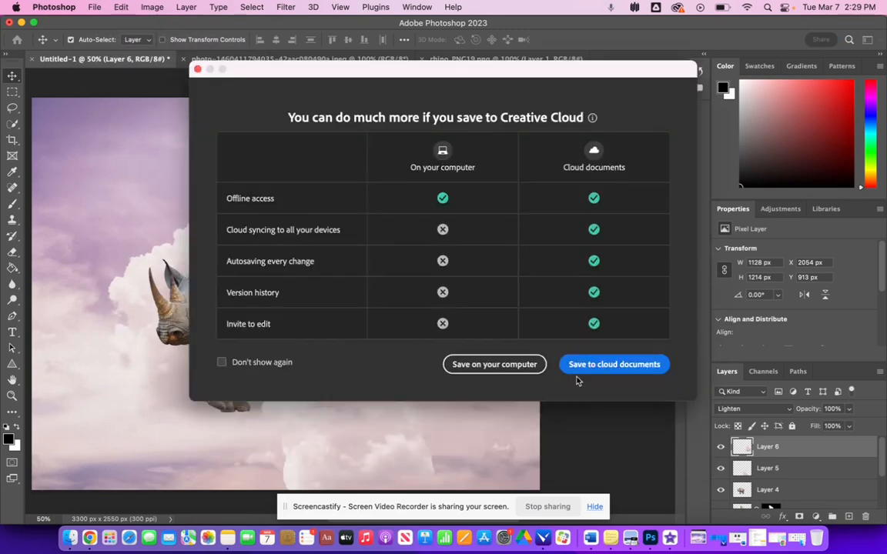
{"action": "left_click", "coordinate": [502, 367]}
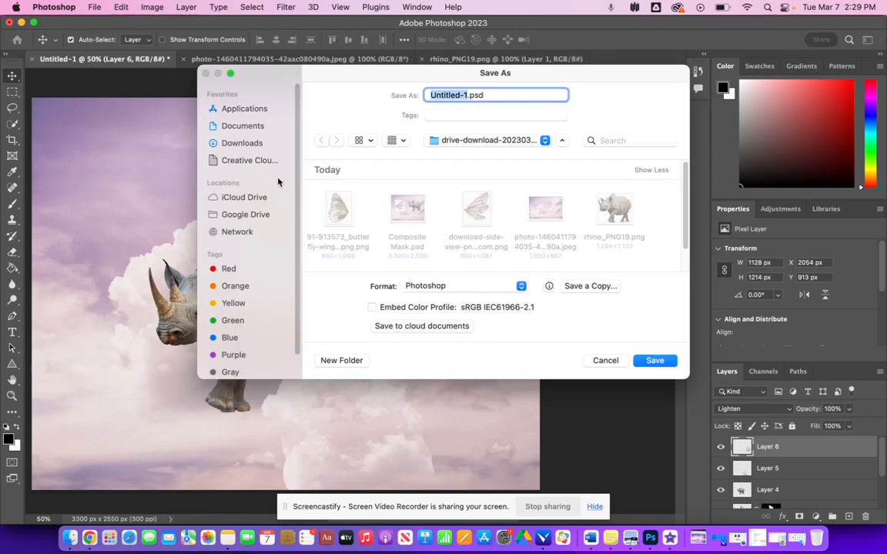
Step: Save a copy of the composite as a JPEG named "composite mask" at Maximum quality 12, Baseline ("Standard")
{"action": "left_click", "coordinate": [445, 287]}
{"action": "left_click", "coordinate": [428, 288]}
{"action": "left_click", "coordinate": [583, 286]}
{"action": "left_click", "coordinate": [433, 234]}
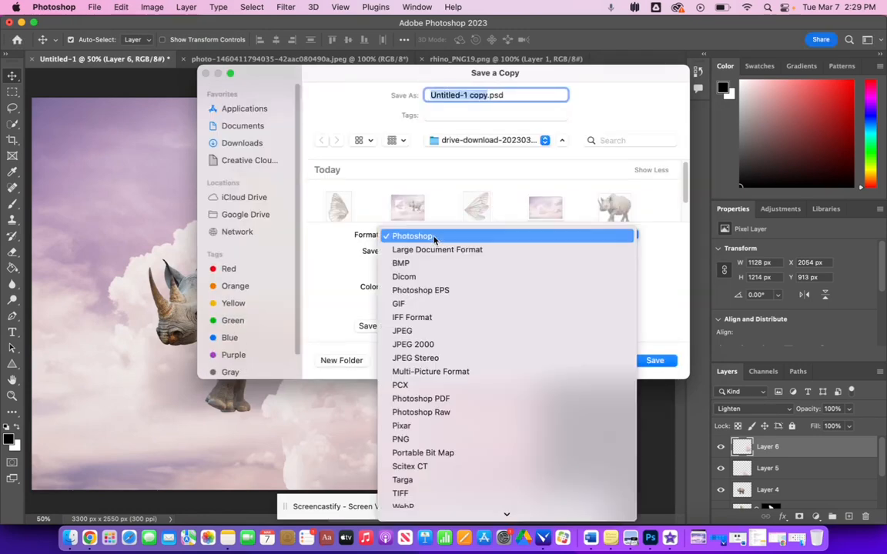
{"action": "left_click", "coordinate": [445, 331]}
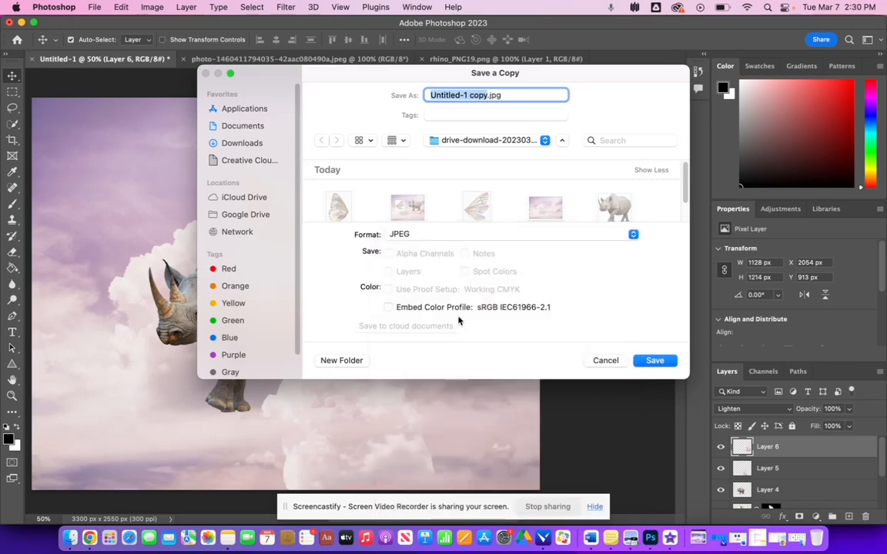
{"action": "type", "text": "composite mas"}
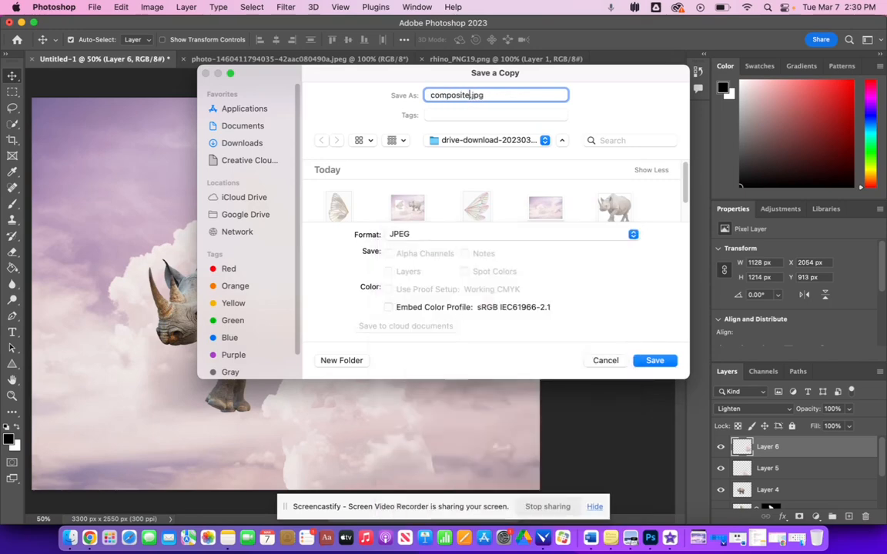
{"action": "type", "text": "k"}
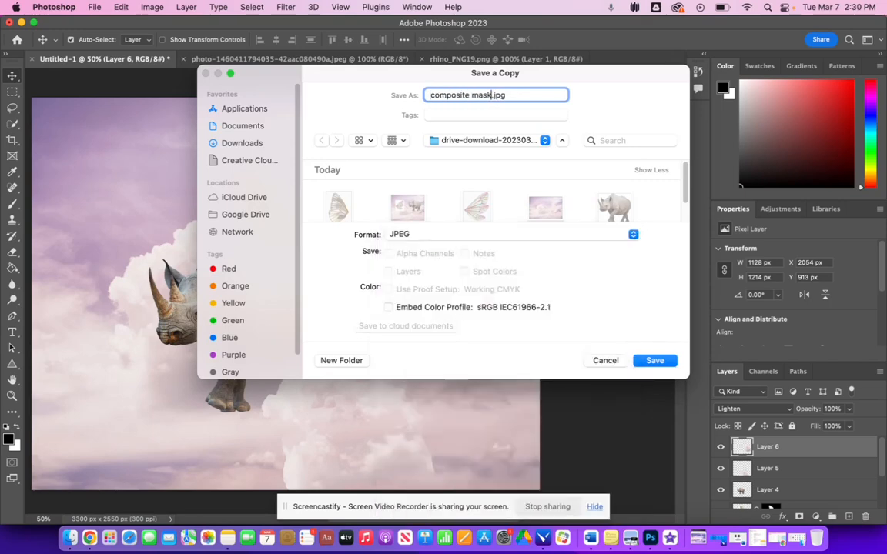
{"action": "left_click", "coordinate": [654, 361]}
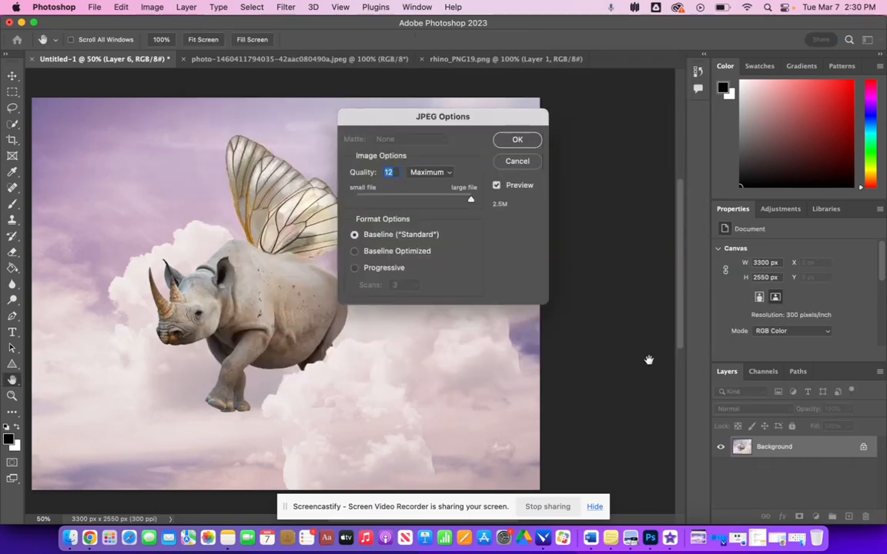
{"action": "left_click", "coordinate": [517, 140]}
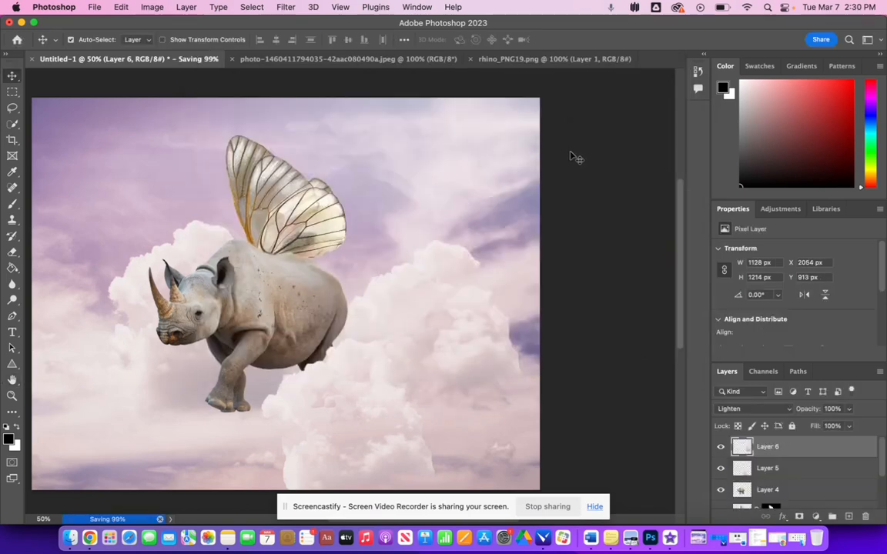